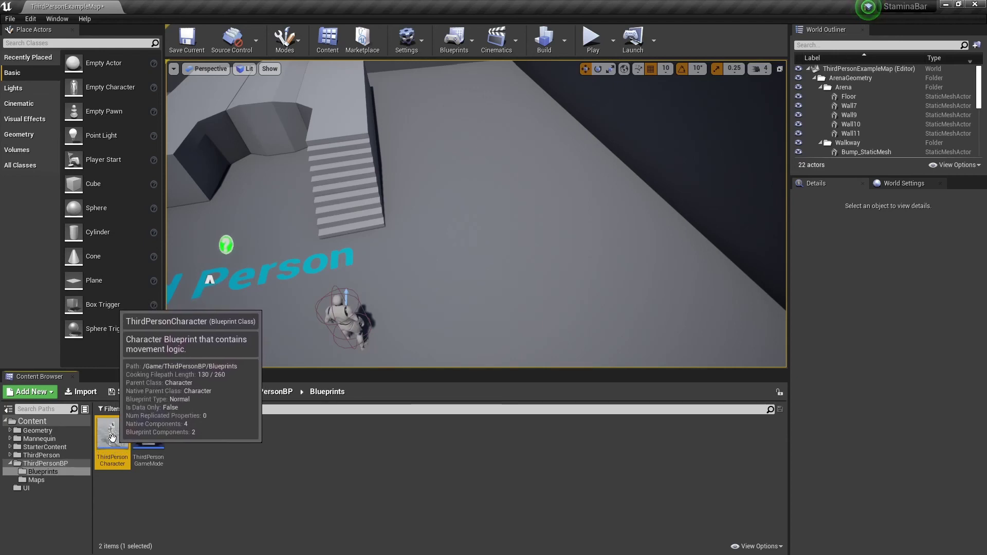
Open the ThirdPersonCharacter Blueprint and frame its Sprint graph setting Max Walk Speed 1200/600.
{"action": "double_click", "coordinate": [109, 437]}
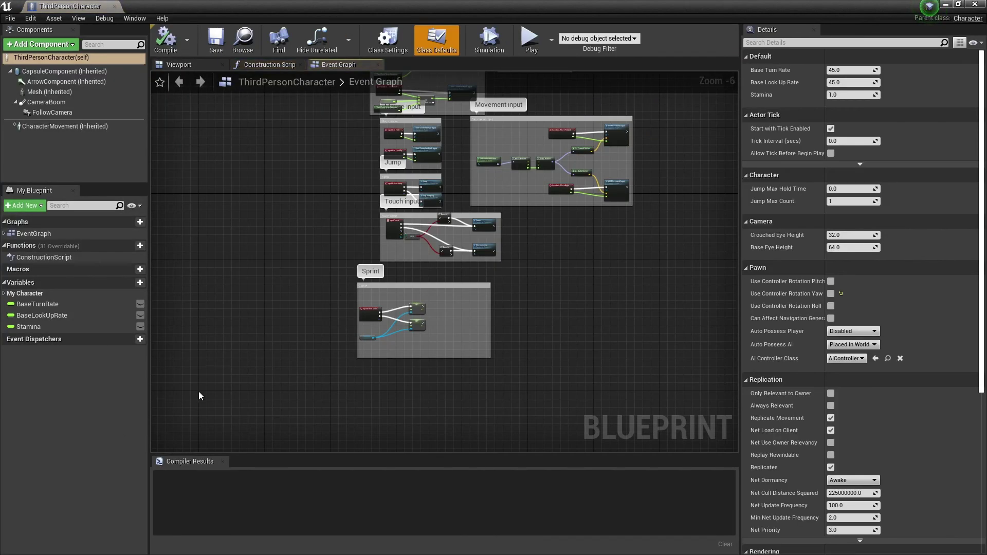
{"action": "scroll", "coordinate": [557, 303], "scroll_direction": "up", "scroll_amount": 1}
{"action": "scroll", "coordinate": [556, 285], "scroll_direction": "up", "scroll_amount": 1}
{"action": "scroll", "coordinate": [554, 285], "scroll_direction": "up", "scroll_amount": 1}
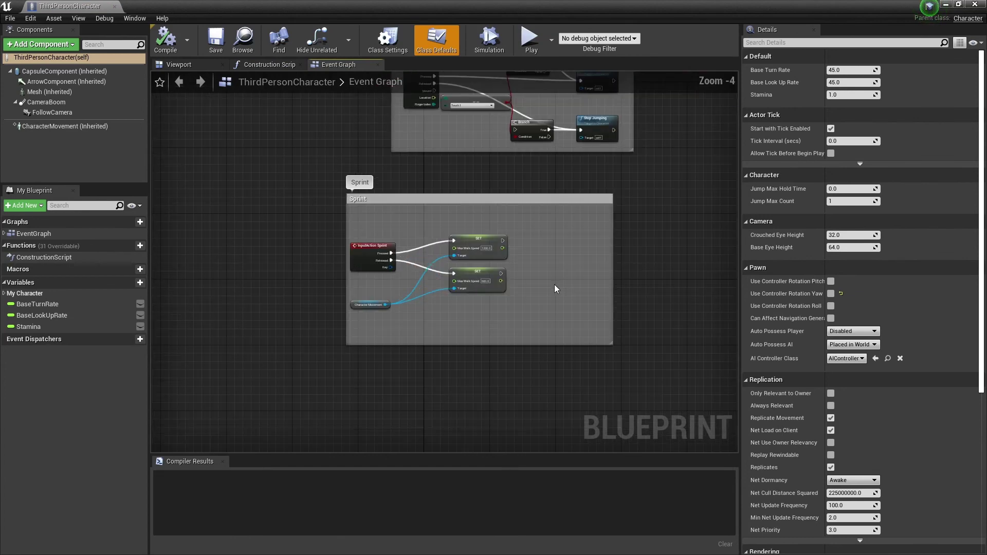
{"action": "scroll", "coordinate": [554, 285], "scroll_direction": "up", "scroll_amount": 1}
{"action": "scroll", "coordinate": [535, 257], "scroll_direction": "up", "scroll_amount": 1}
{"action": "right_click_drag", "start_coordinate": [504, 226], "coordinate": [523, 249]}
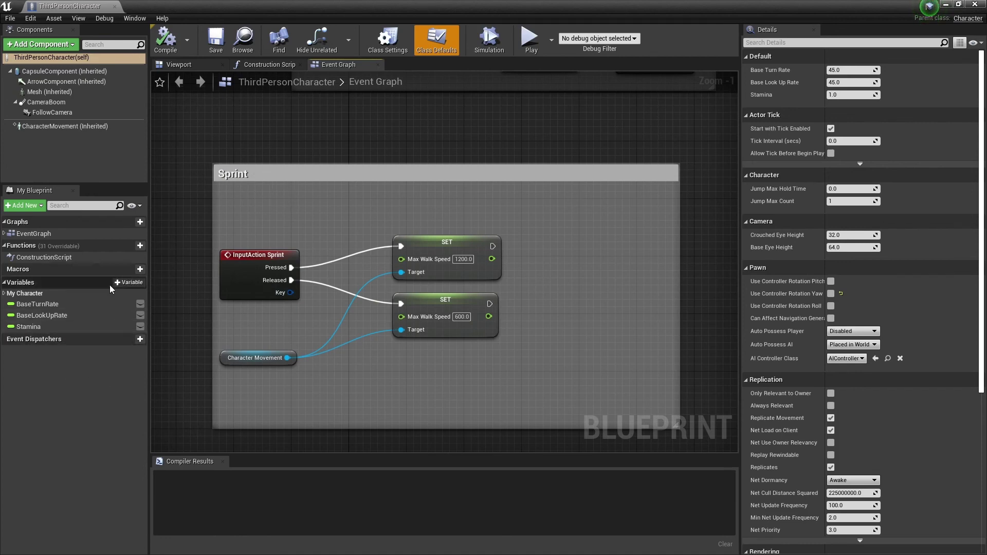
Add a Boolean variable named IsSprinting? and drag it into the Event Graph.
{"action": "left_click", "coordinate": [131, 283]}
{"action": "left_click", "coordinate": [131, 282]}
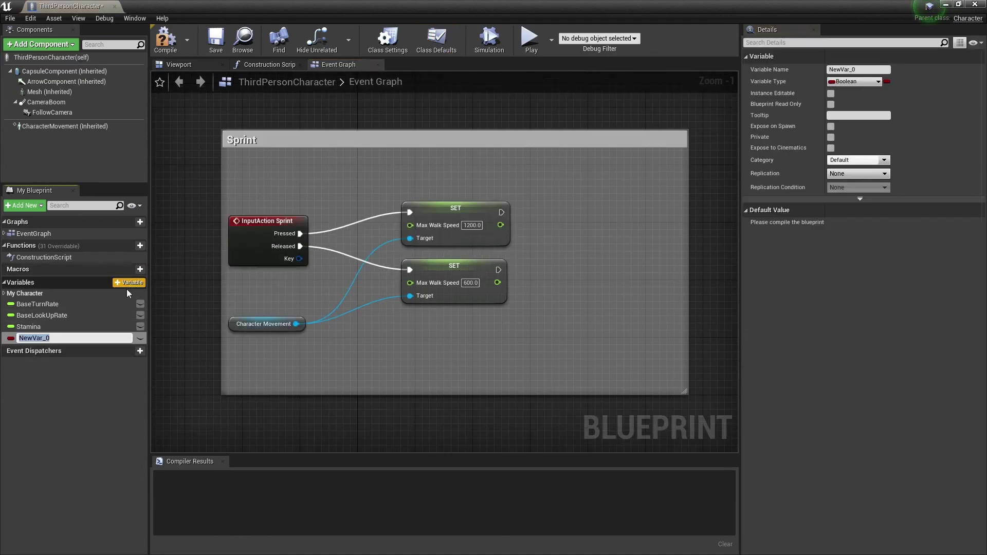
{"action": "type", "text": "Is"}
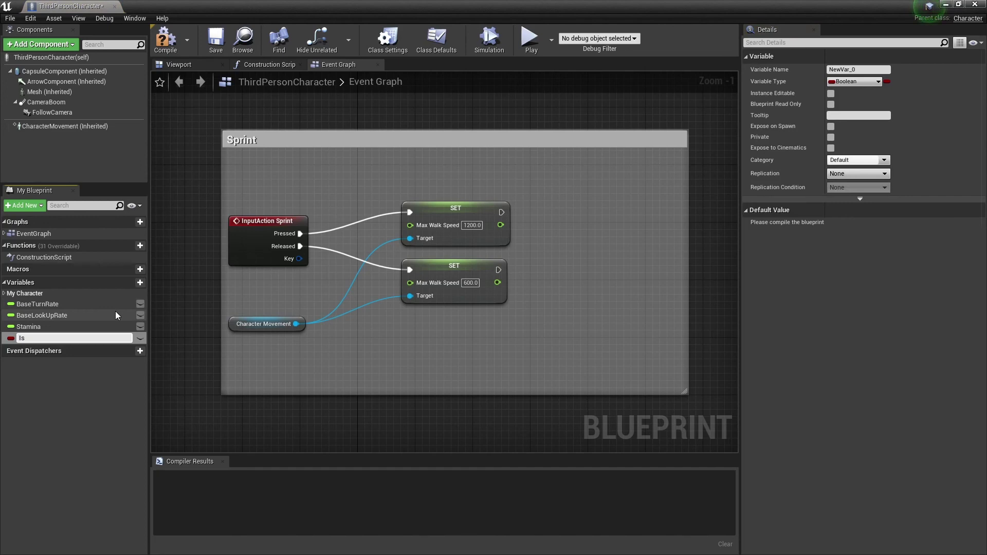
{"action": "type", "text": "Sprinti"}
{"action": "type", "text": "ng?"}
{"action": "key", "text": "Return"}
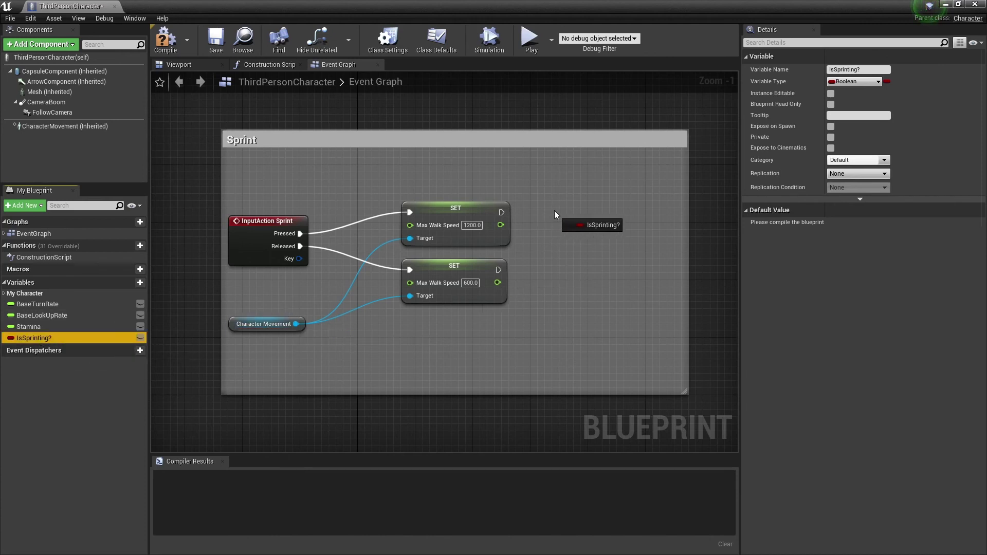
{"action": "left_click_drag", "start_coordinate": [42, 341], "coordinate": [561, 208]}
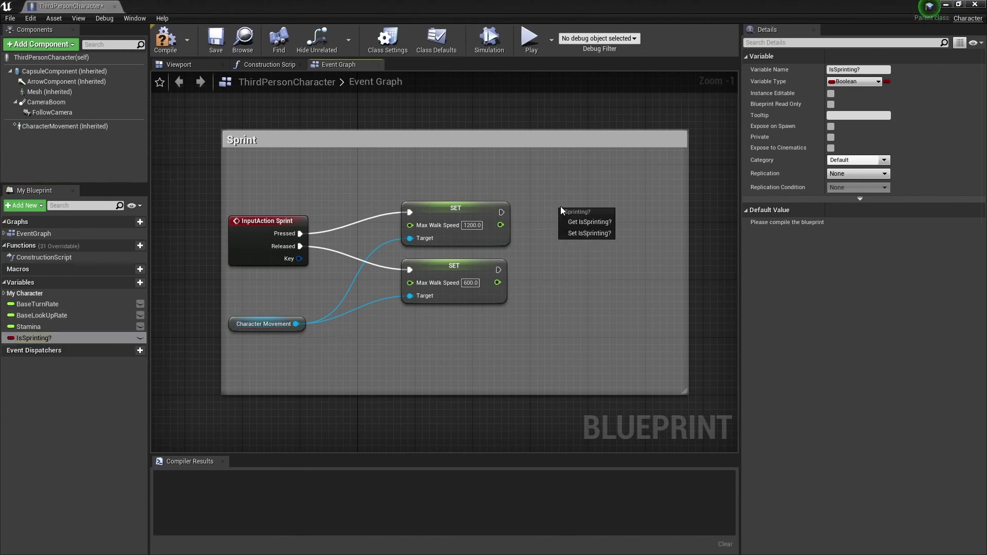
Chain a Set IsSprinting? node after the 1200 Max Walk Speed SET.
{"action": "left_click", "coordinate": [577, 232]}
{"action": "left_click_drag", "start_coordinate": [582, 216], "coordinate": [569, 208]}
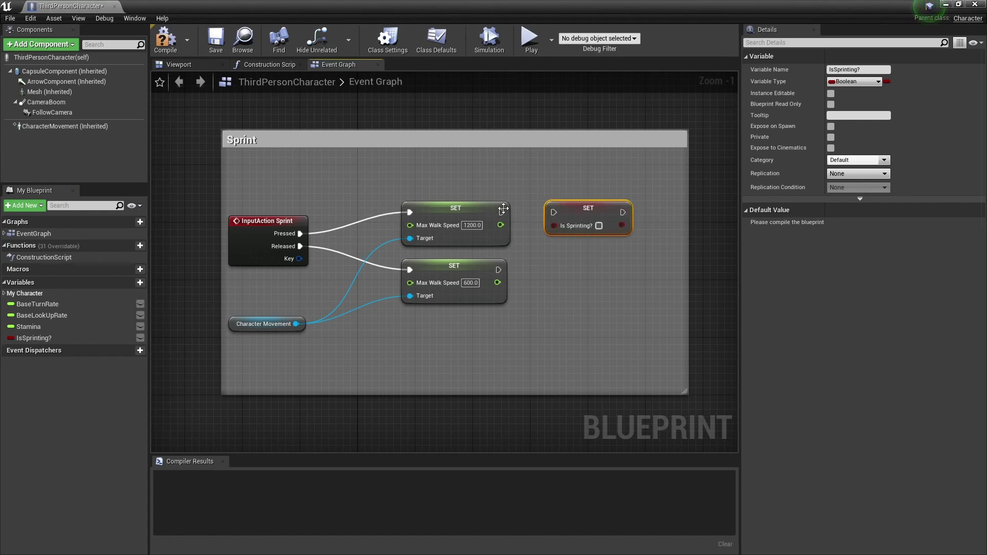
{"action": "left_click_drag", "start_coordinate": [501, 212], "coordinate": [553, 212]}
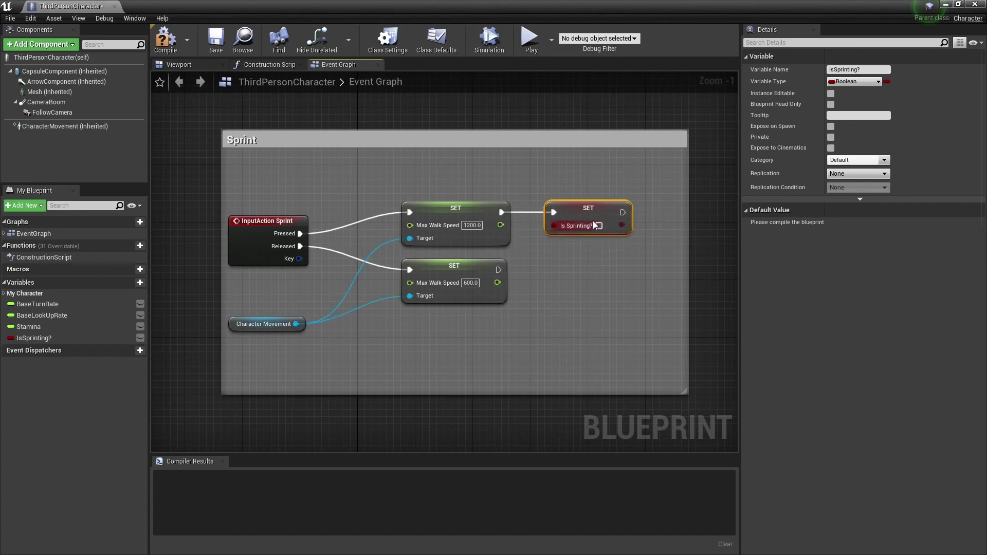
Duplicate the setter after the 600 SET, tick the first one true, then compile and save.
{"action": "right_click", "coordinate": [586, 206]}
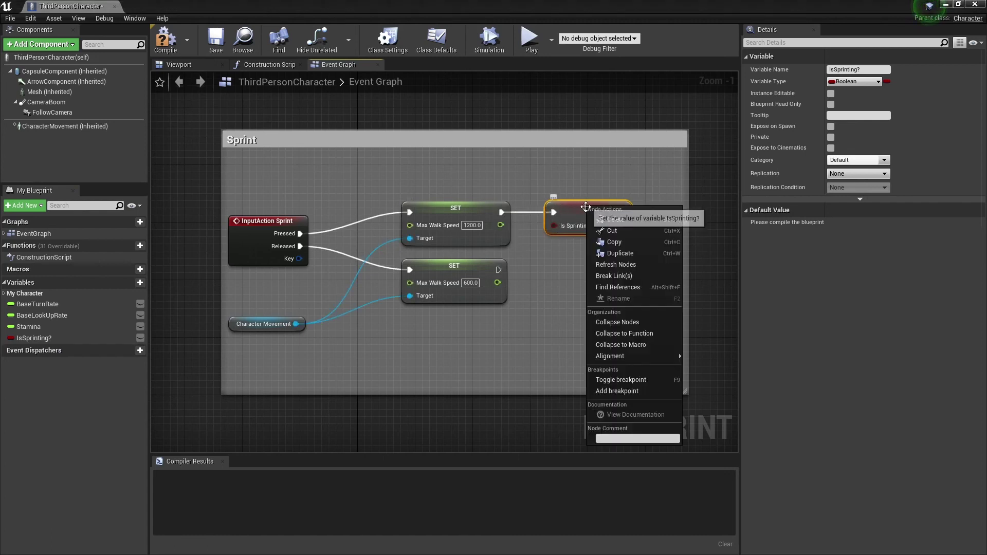
{"action": "left_click", "coordinate": [616, 253]}
{"action": "left_click_drag", "start_coordinate": [581, 221], "coordinate": [574, 269]}
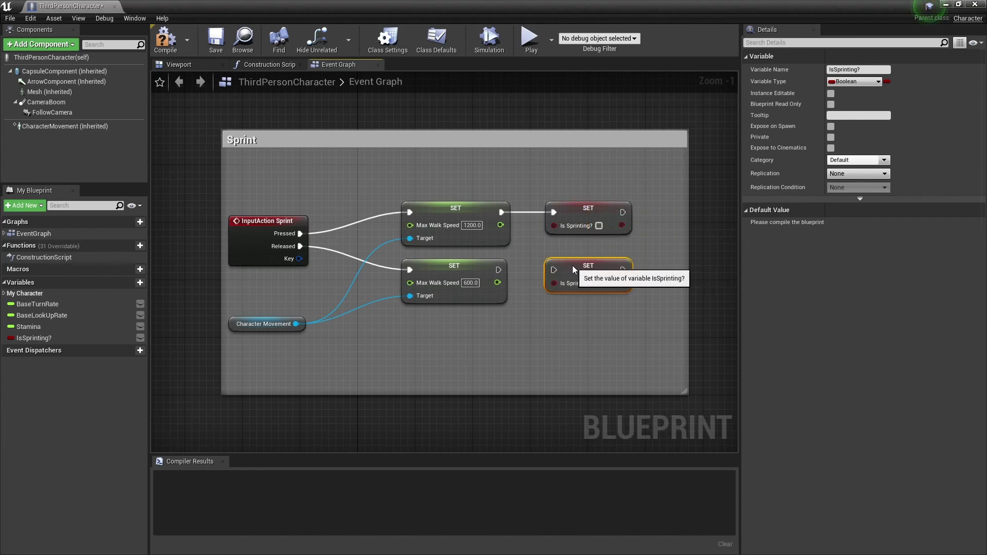
{"action": "left_click_drag", "start_coordinate": [497, 270], "coordinate": [553, 269]}
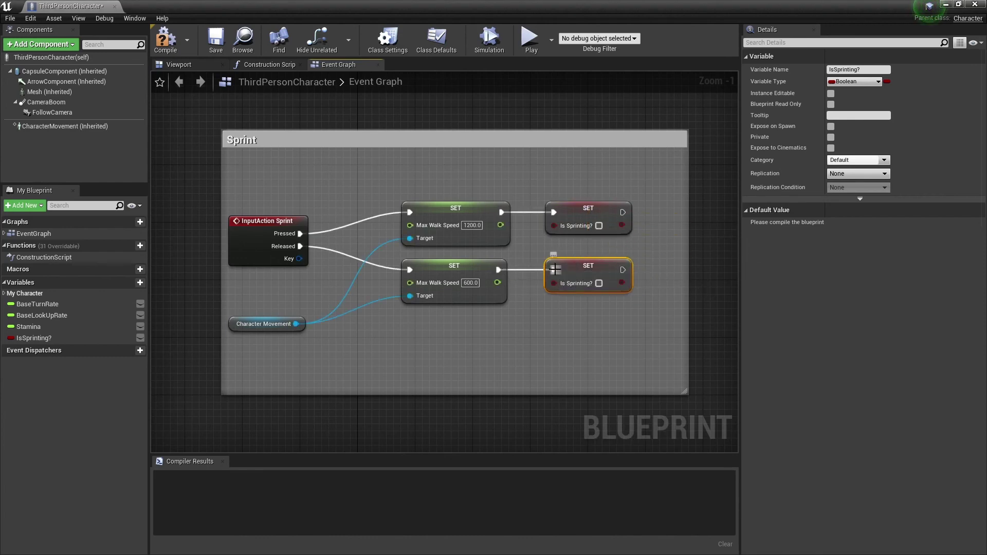
{"action": "left_click", "coordinate": [599, 226]}
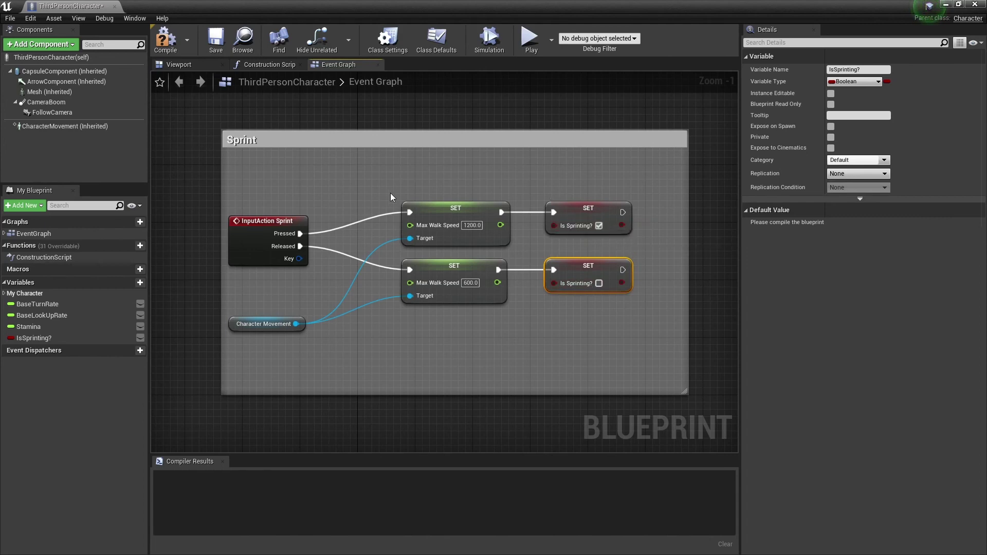
{"action": "left_click", "coordinate": [165, 37]}
{"action": "left_click", "coordinate": [216, 38]}
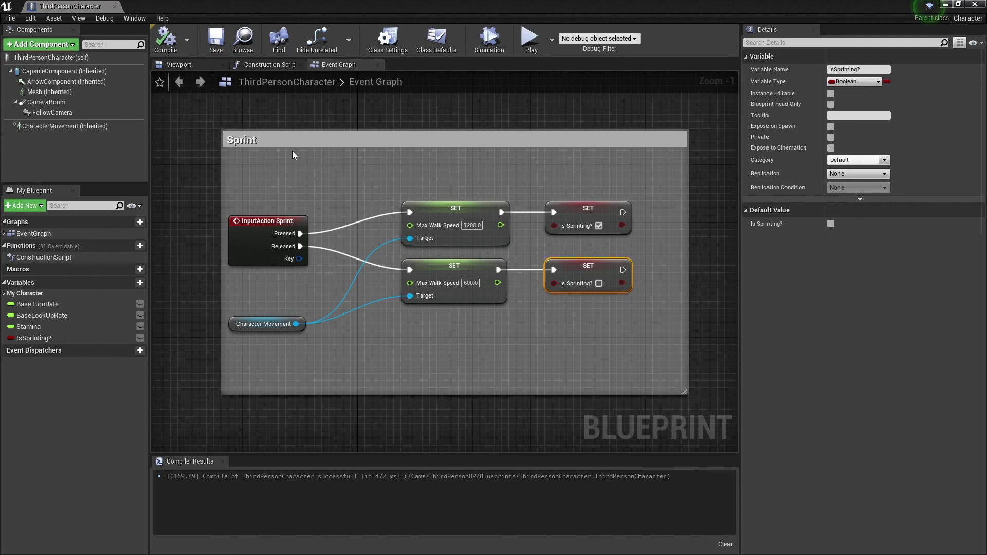
Place an Event Tick node in the empty space below the Sprint logic.
{"action": "scroll", "coordinate": [478, 329], "scroll_direction": "down", "scroll_amount": 1}
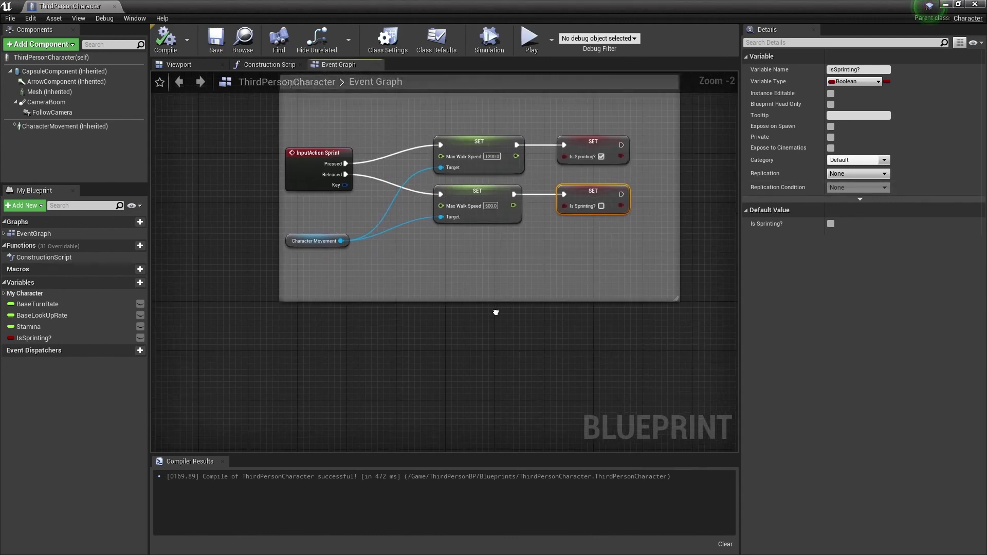
{"action": "right_click_drag", "start_coordinate": [495, 310], "coordinate": [492, 182]}
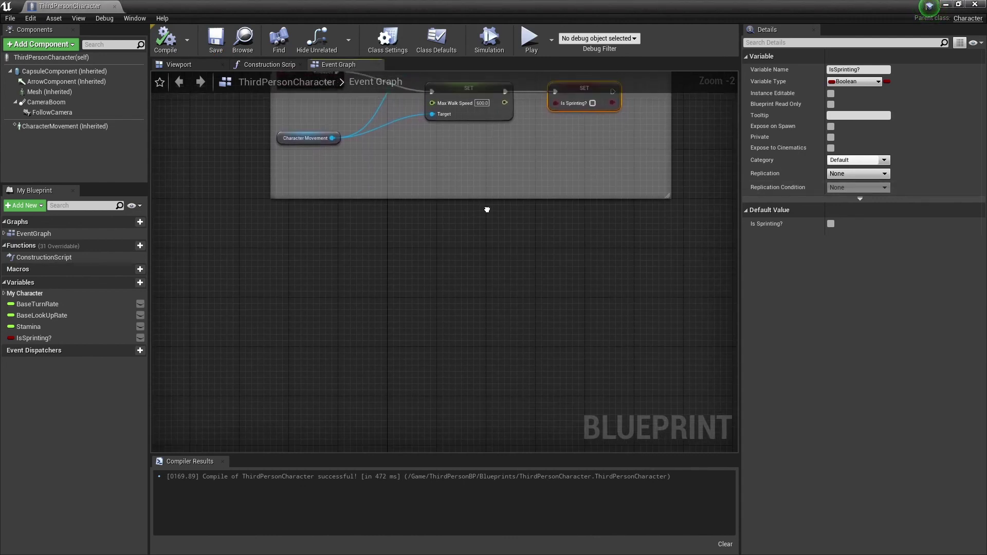
{"action": "right_click", "coordinate": [300, 313]}
{"action": "type", "text": "event "}
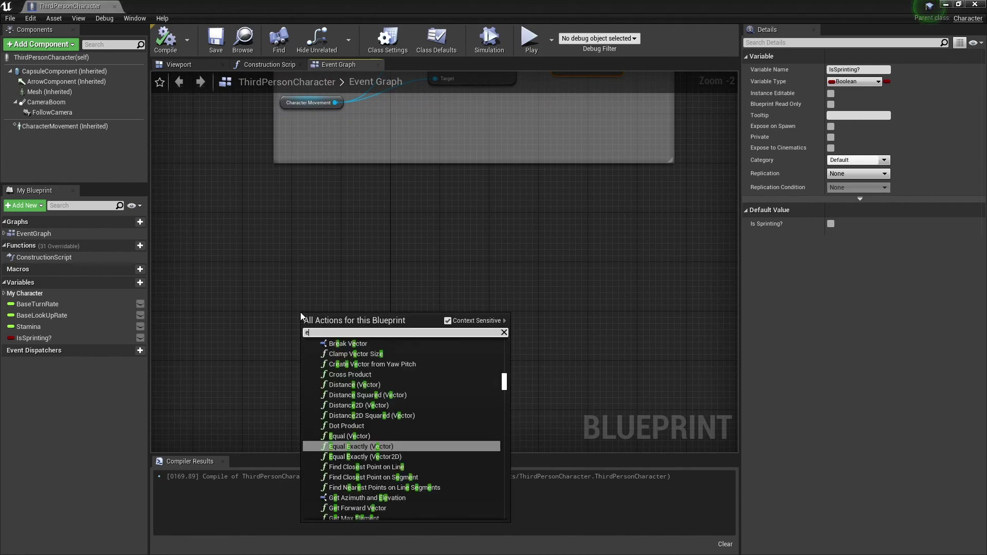
{"action": "type", "text": "tick"}
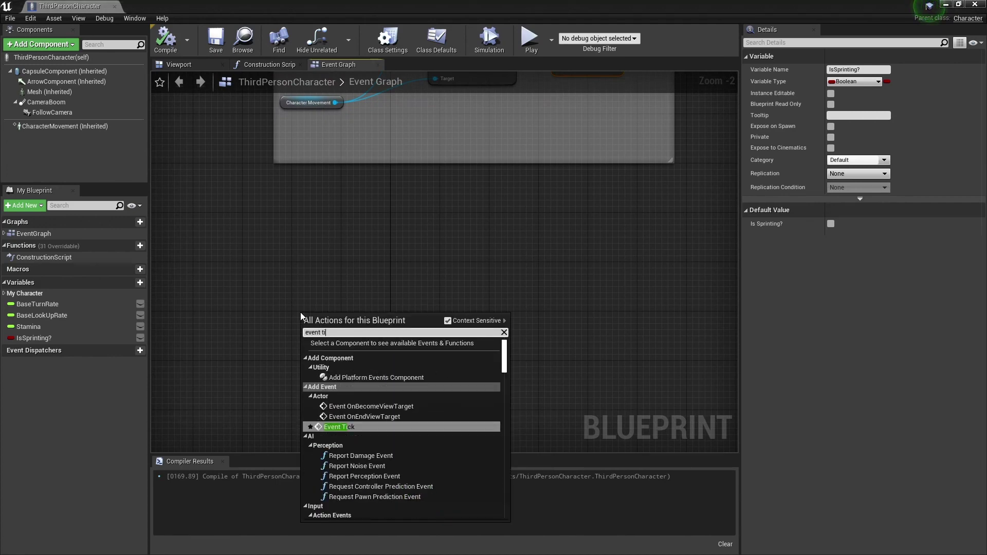
{"action": "key", "text": "Return"}
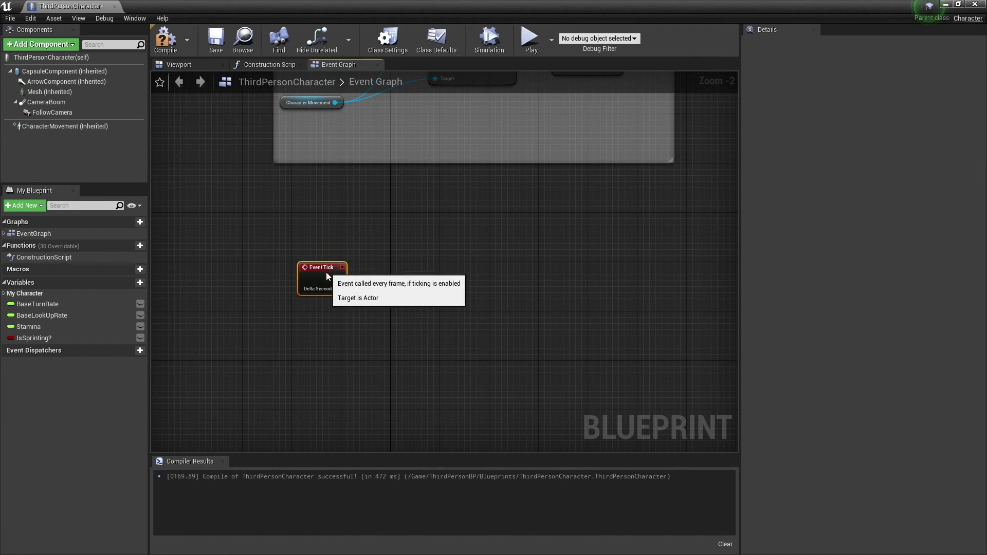
{"action": "left_click_drag", "start_coordinate": [328, 317], "coordinate": [286, 326]}
{"action": "right_click_drag", "start_coordinate": [366, 318], "coordinate": [434, 267]}
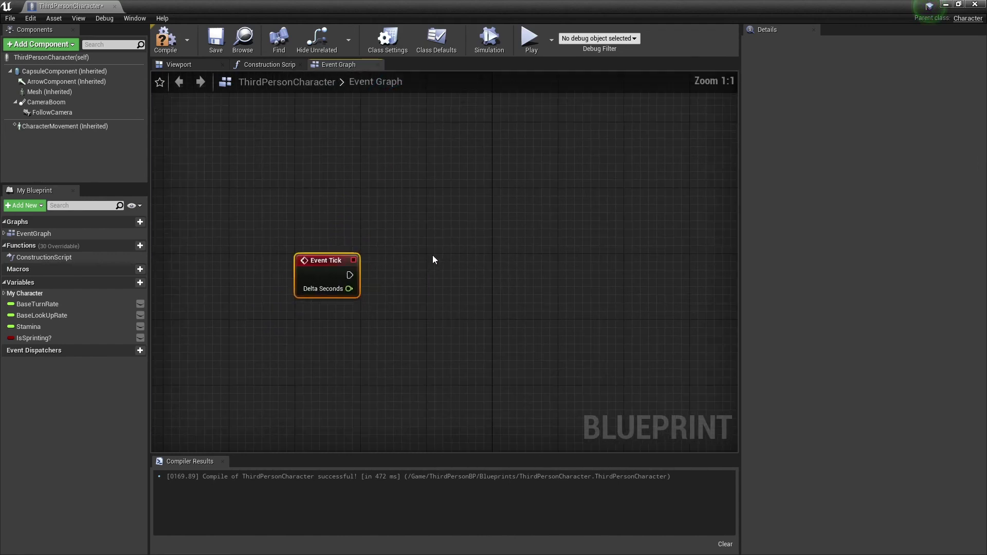
{"action": "scroll", "coordinate": [433, 255], "scroll_direction": "up", "scroll_amount": 2}
{"action": "right_click_drag", "start_coordinate": [402, 297], "coordinate": [402, 264]}
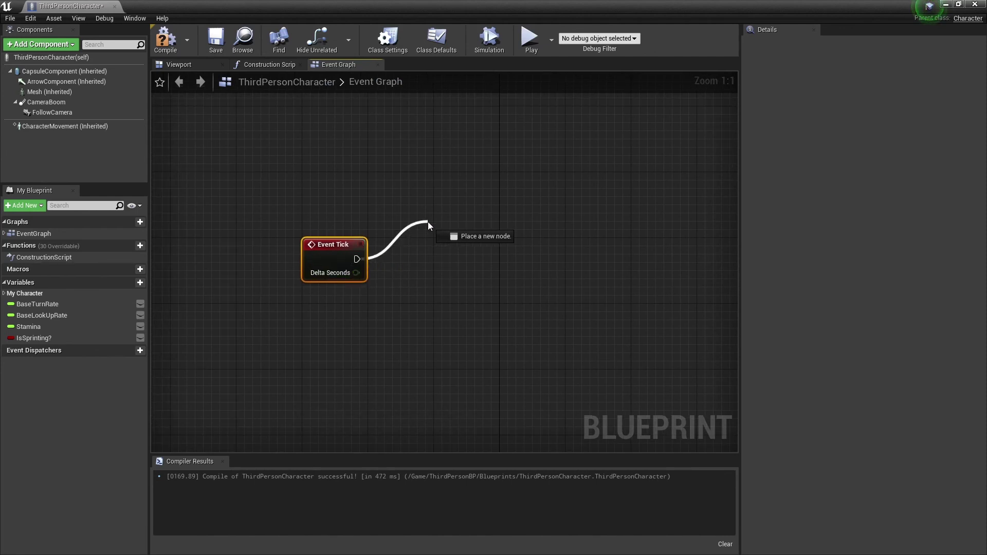
Connect a 0.2-second Delay node after Event Tick.
{"action": "left_click_drag", "start_coordinate": [358, 260], "coordinate": [428, 221]}
{"action": "type", "text": "delay"}
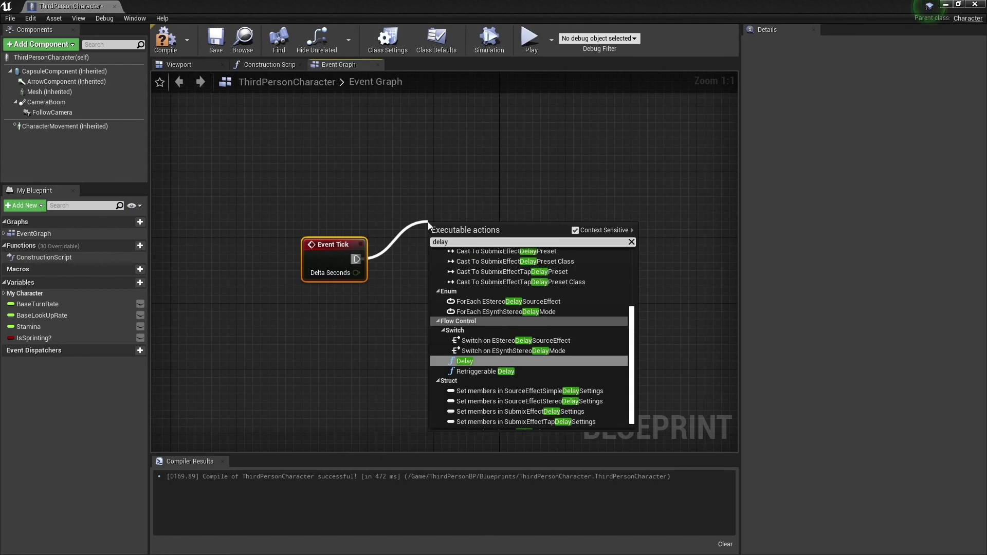
{"action": "key", "text": "Return"}
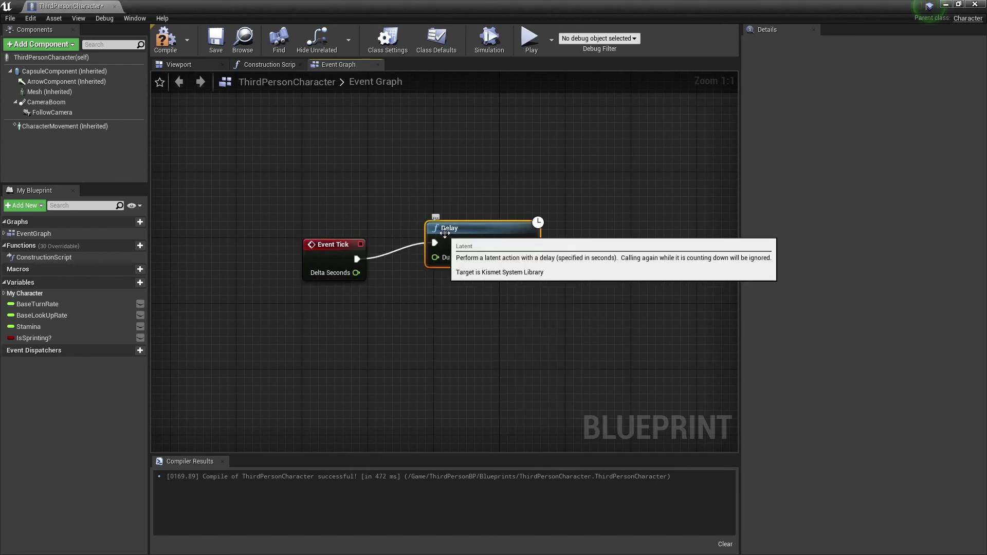
{"action": "left_click_drag", "start_coordinate": [448, 231], "coordinate": [456, 248]}
{"action": "right_click_drag", "start_coordinate": [520, 214], "coordinate": [378, 188]}
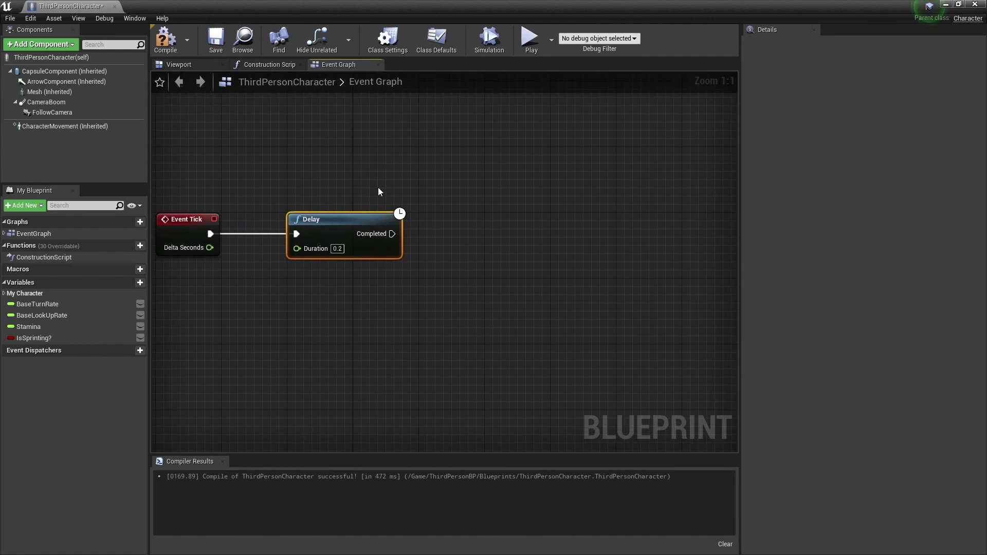
{"action": "right_click_drag", "start_coordinate": [378, 188], "coordinate": [364, 251]}
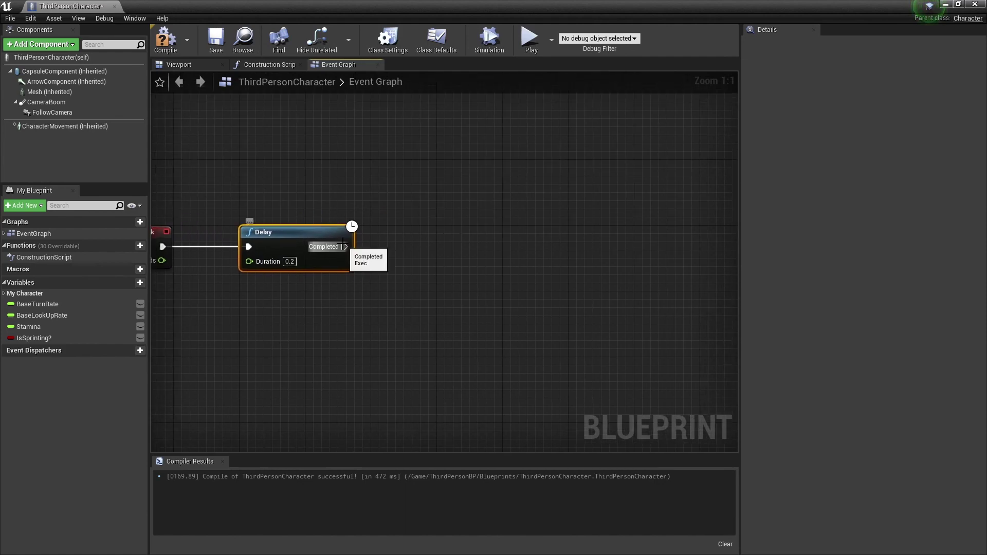
Add a Branch node off the Delay's Completed output.
{"action": "left_click_drag", "start_coordinate": [344, 246], "coordinate": [427, 213]}
{"action": "type", "text": "bra"}
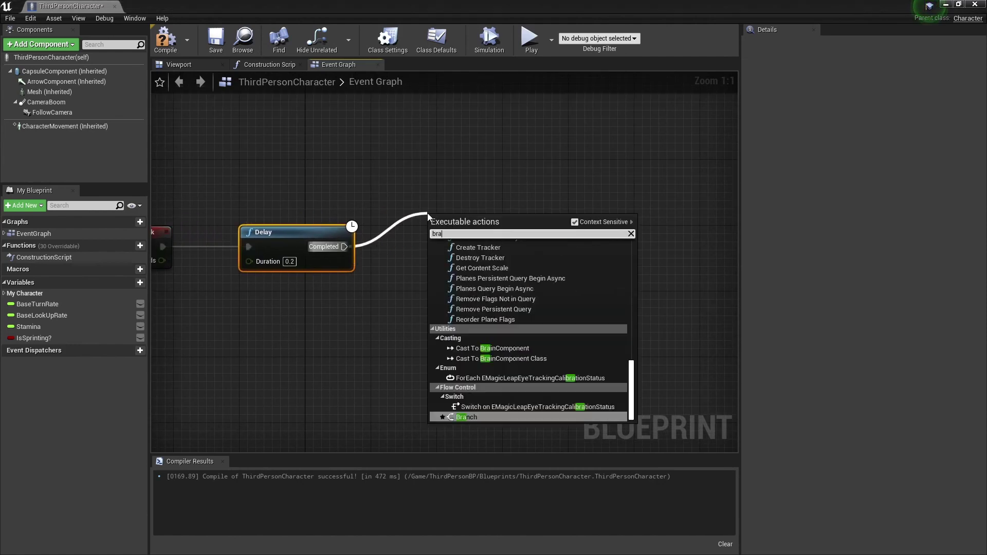
{"action": "type", "text": "nch"}
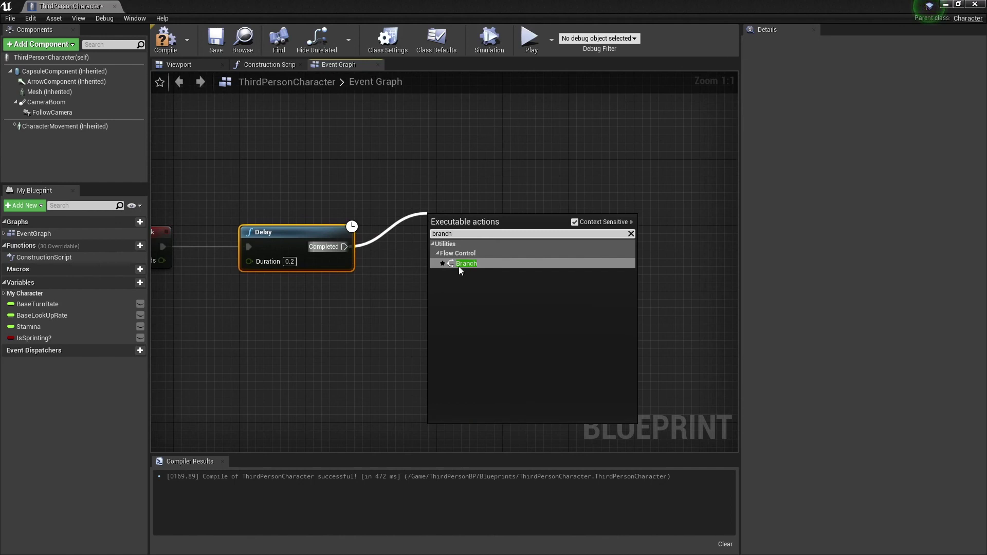
{"action": "left_click", "coordinate": [465, 264]}
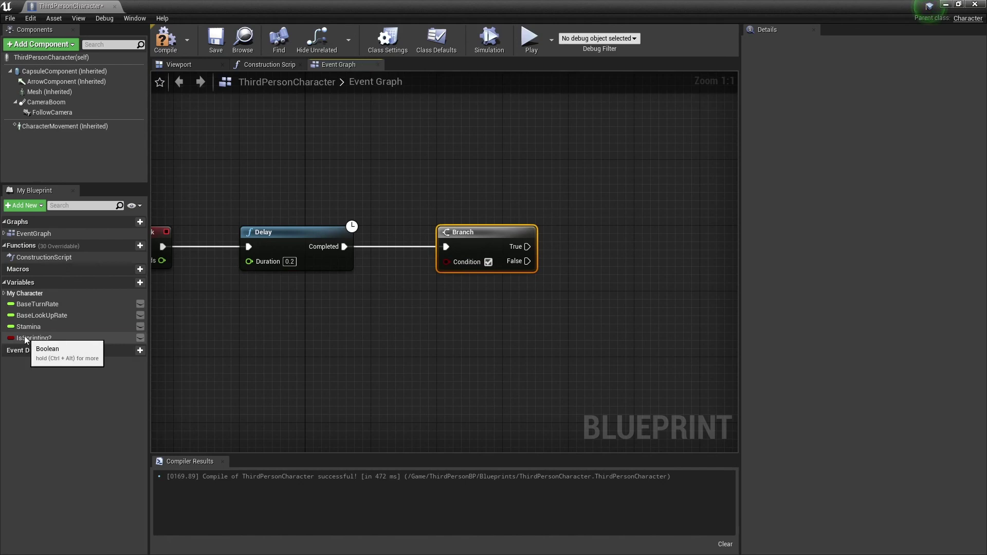
Feed a Get IsSprinting? node into the first Branch's Condition.
{"action": "left_click_drag", "start_coordinate": [24, 335], "coordinate": [332, 307]}
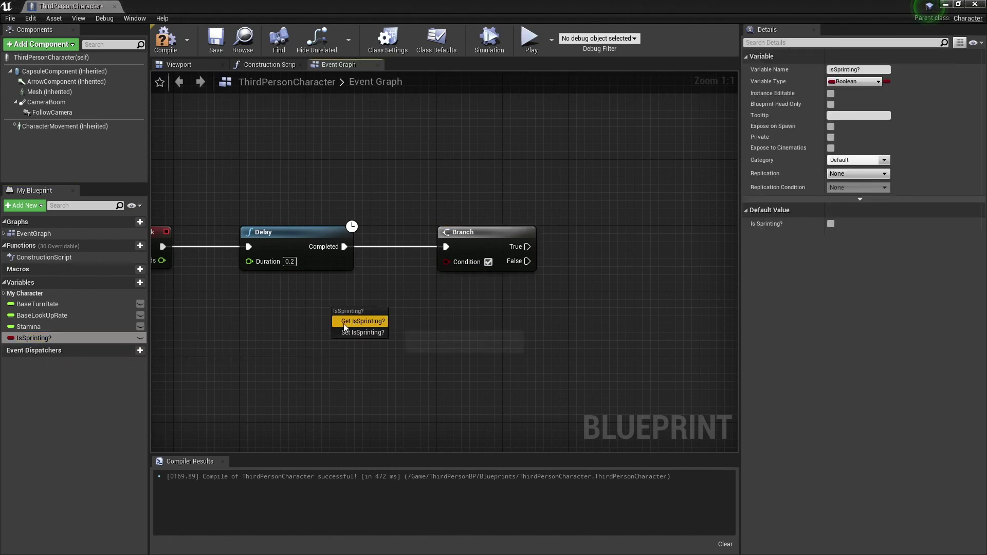
{"action": "left_click", "coordinate": [358, 320]}
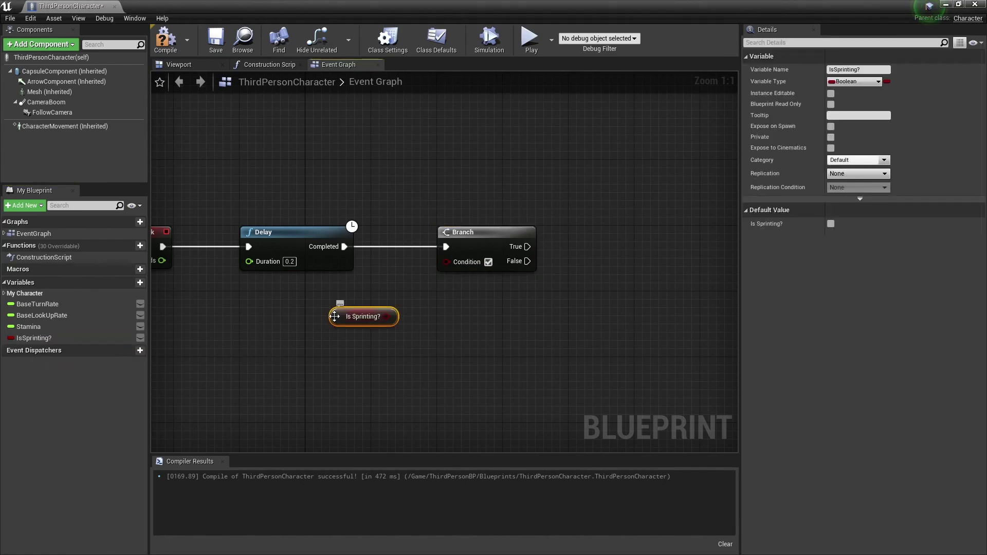
{"action": "mouse_move", "coordinate": [334, 316]}
{"action": "left_mouse_down"}
{"action": "mouse_move", "coordinate": [309, 299]}
{"action": "mouse_move", "coordinate": [431, 276]}
{"action": "mouse_move", "coordinate": [446, 260]}
{"action": "left_mouse_up"}
{"action": "right_click_drag", "start_coordinate": [546, 289], "coordinate": [426, 298]}
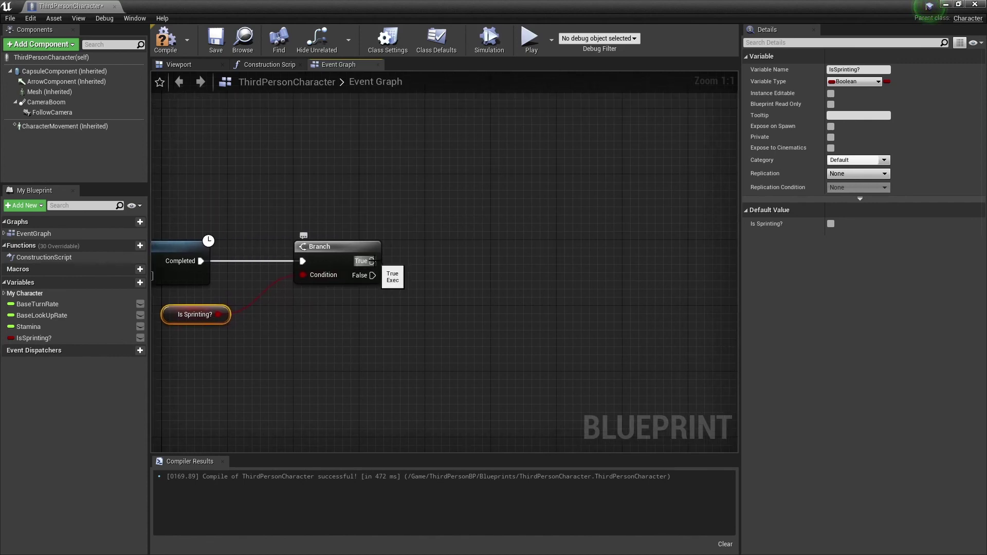
Add a second Branch node from the first Branch's True output.
{"action": "left_click_drag", "start_coordinate": [372, 261], "coordinate": [461, 229]}
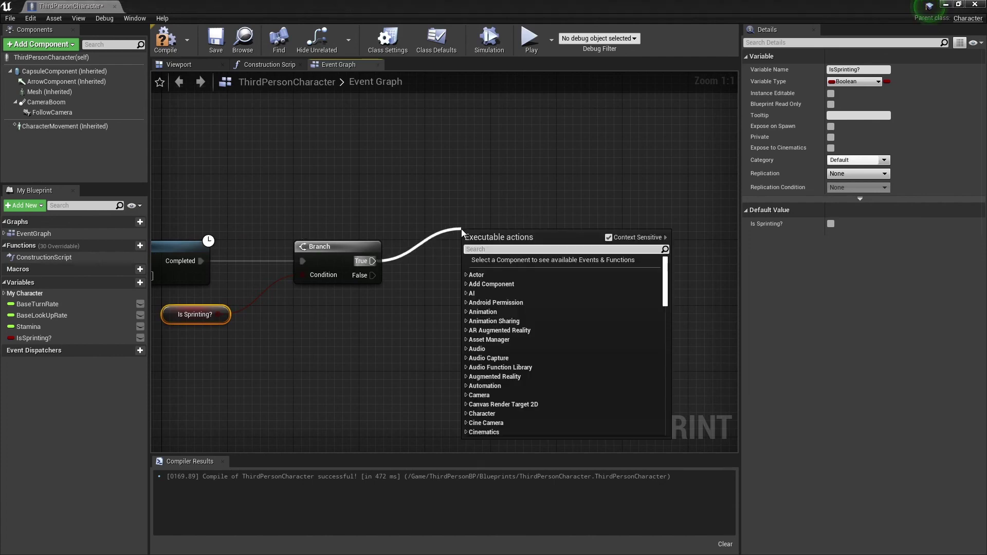
{"action": "type", "text": "branch"}
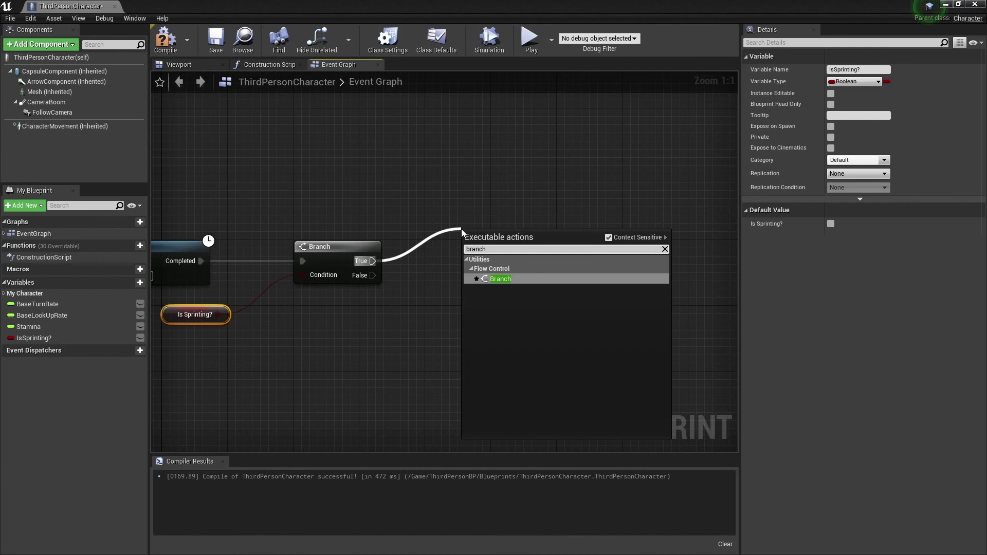
{"action": "left_click", "coordinate": [507, 278]}
{"action": "left_click_drag", "start_coordinate": [512, 243], "coordinate": [557, 209]}
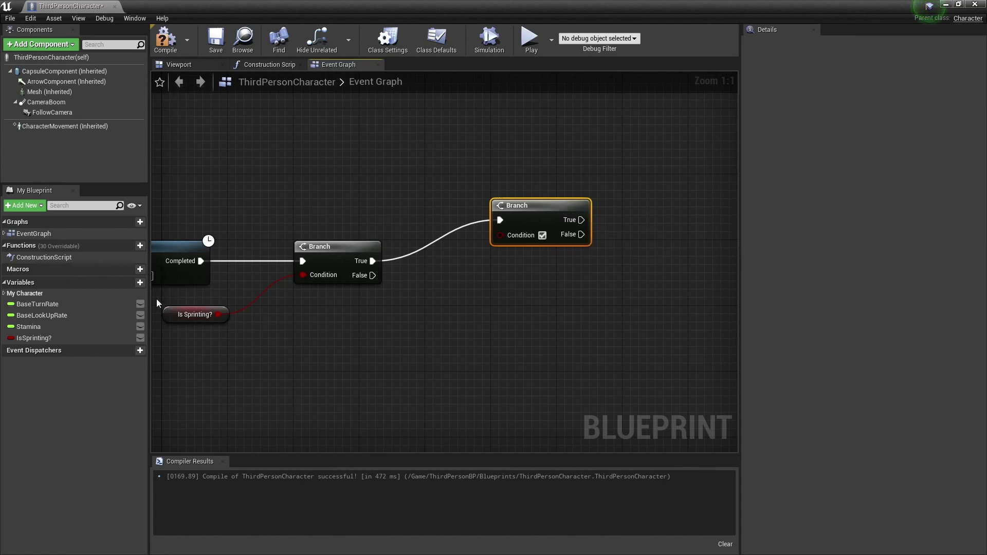
Wire a Stamina > 0.01 comparison into the second Branch's Condition.
{"action": "left_click_drag", "start_coordinate": [26, 326], "coordinate": [447, 350]}
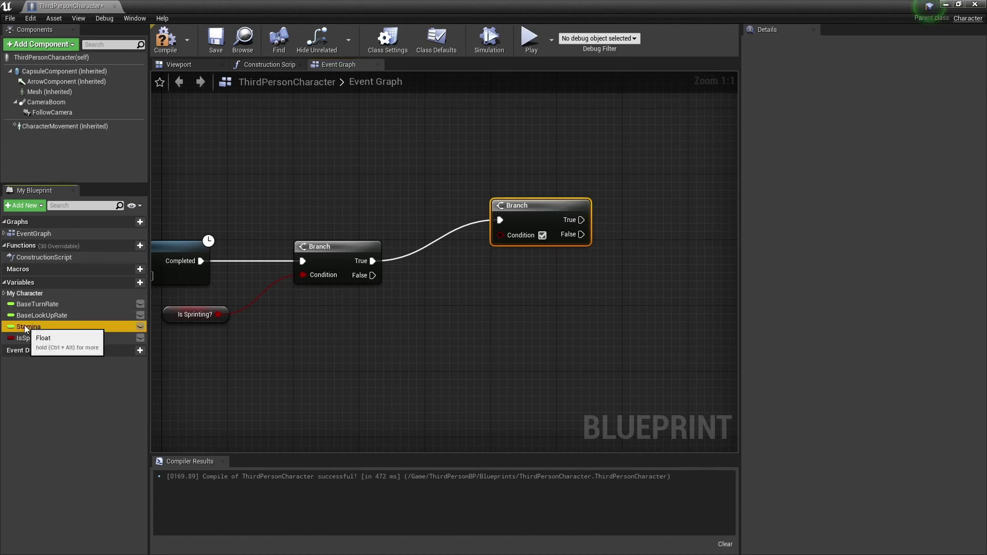
{"action": "left_click_drag", "start_coordinate": [476, 280], "coordinate": [476, 279]}
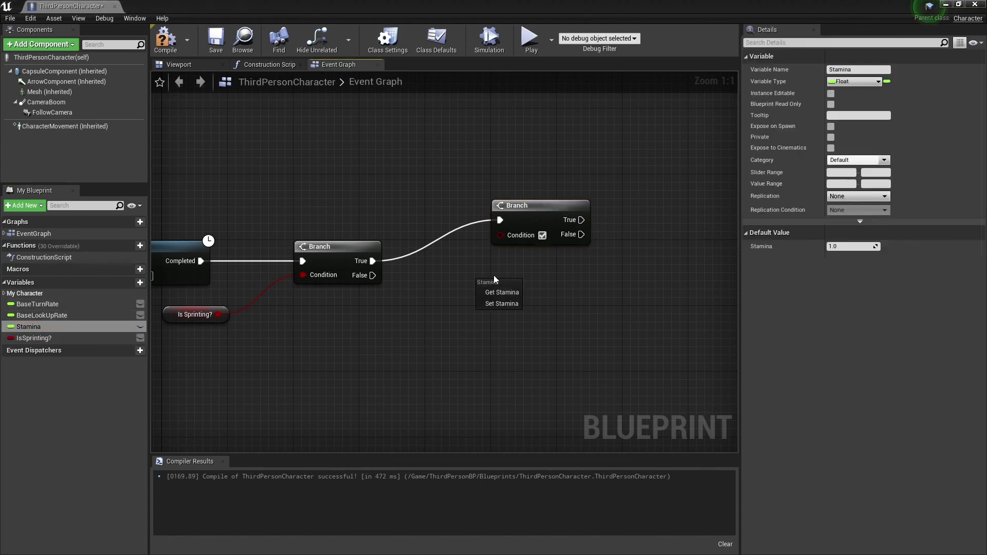
{"action": "left_click", "coordinate": [518, 293]}
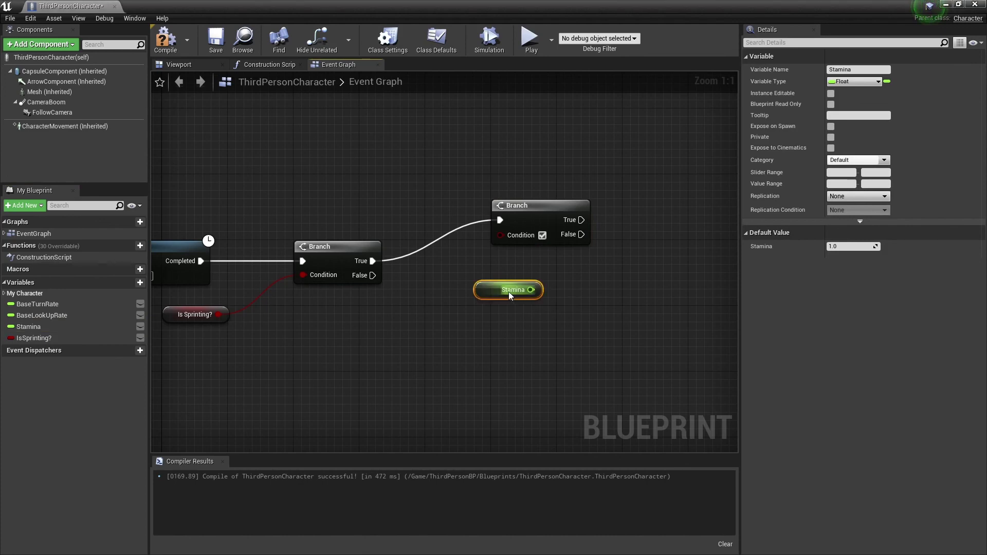
{"action": "mouse_move", "coordinate": [478, 295]}
{"action": "left_mouse_down"}
{"action": "mouse_move", "coordinate": [363, 320]}
{"action": "mouse_move", "coordinate": [451, 299]}
{"action": "left_mouse_up"}
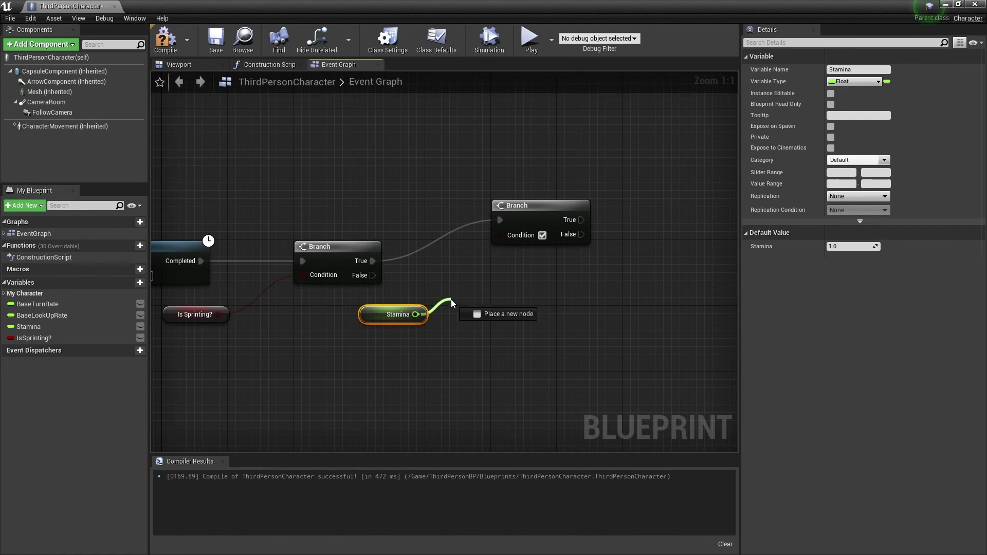
{"action": "type", "text": ">"}
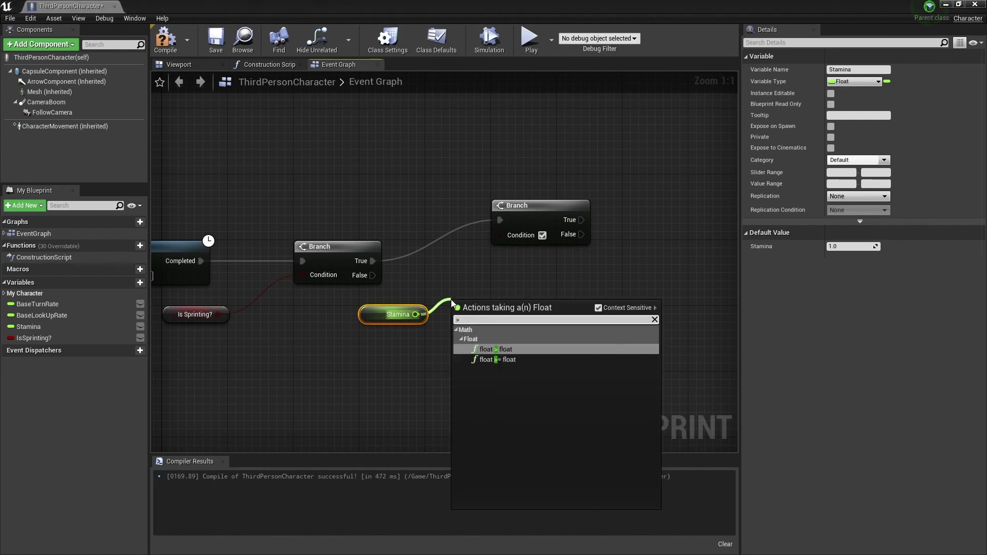
{"action": "left_click", "coordinate": [495, 350]}
{"action": "left_click", "coordinate": [476, 319]}
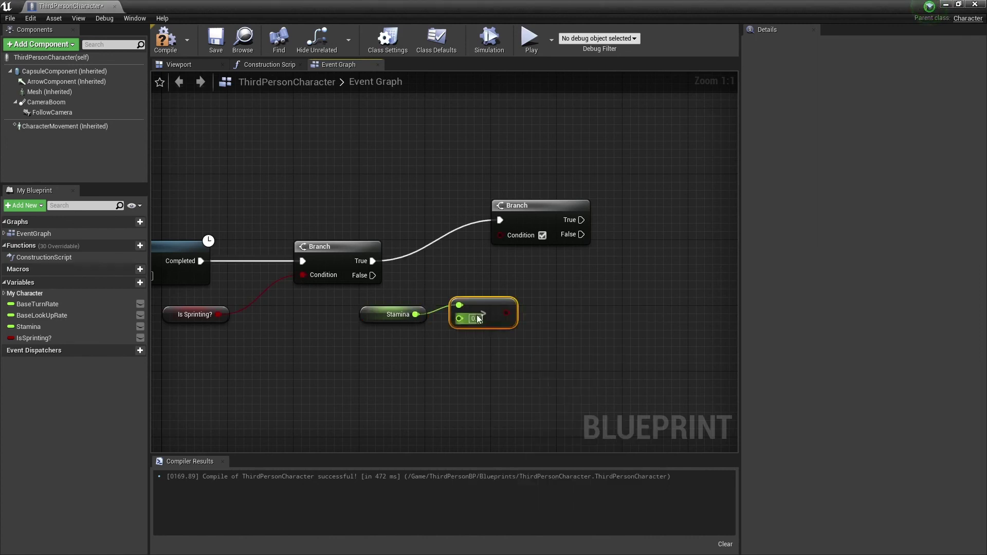
{"action": "type", "text": "0.1"}
{"action": "type", "text": "1"}
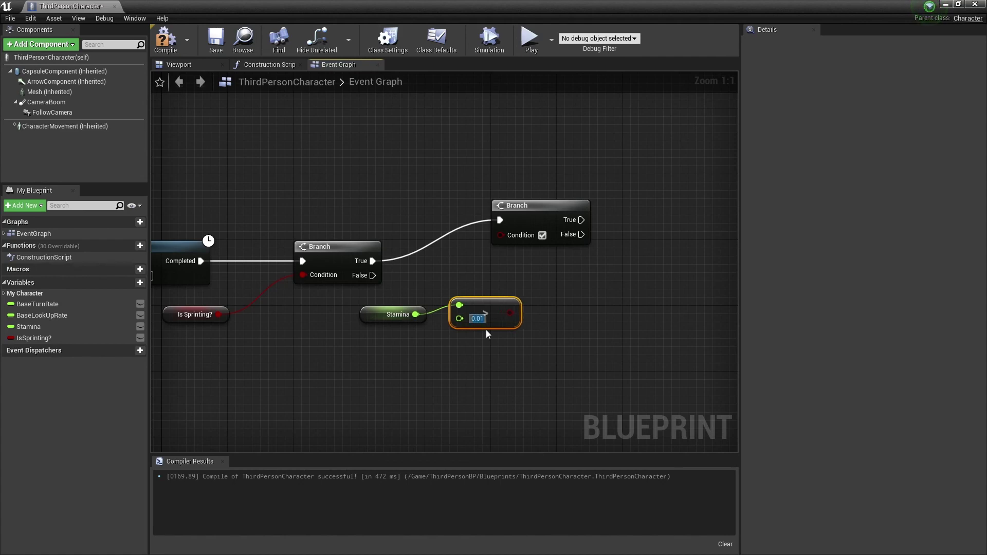
{"action": "left_click_drag", "start_coordinate": [509, 315], "coordinate": [500, 235]}
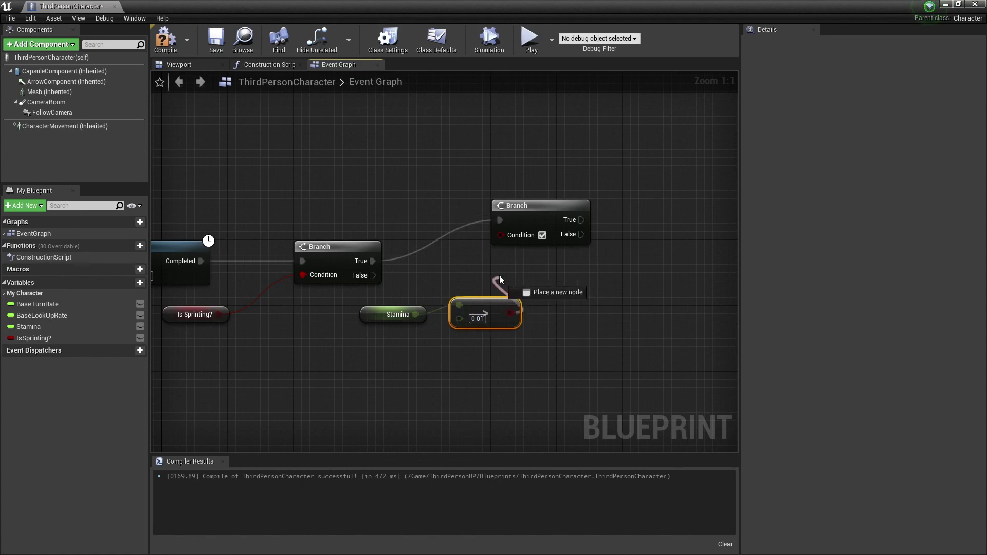
Arrange the Stamina getter, comparison and second Branch neatly together.
{"action": "left_click_drag", "start_coordinate": [492, 305], "coordinate": [536, 266]}
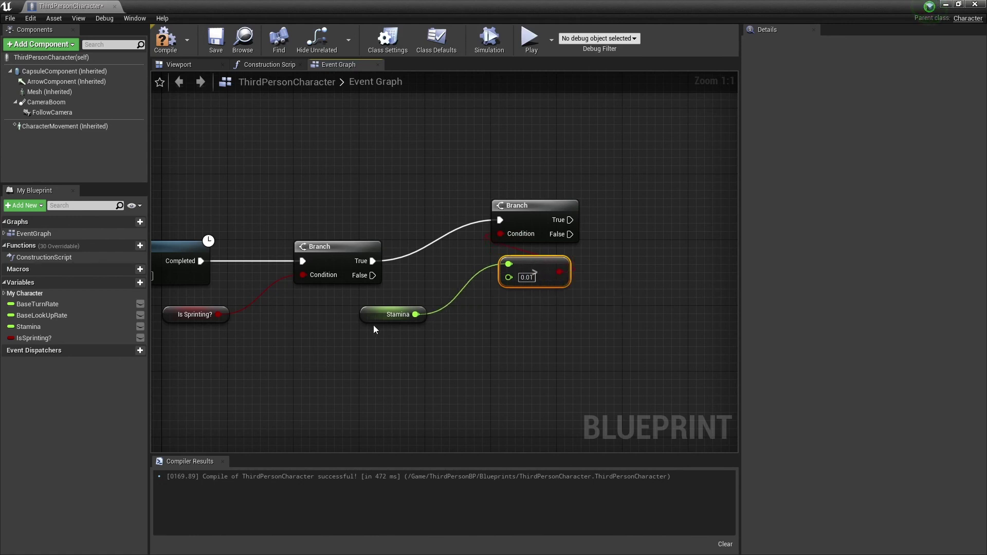
{"action": "left_click_drag", "start_coordinate": [371, 318], "coordinate": [506, 312]}
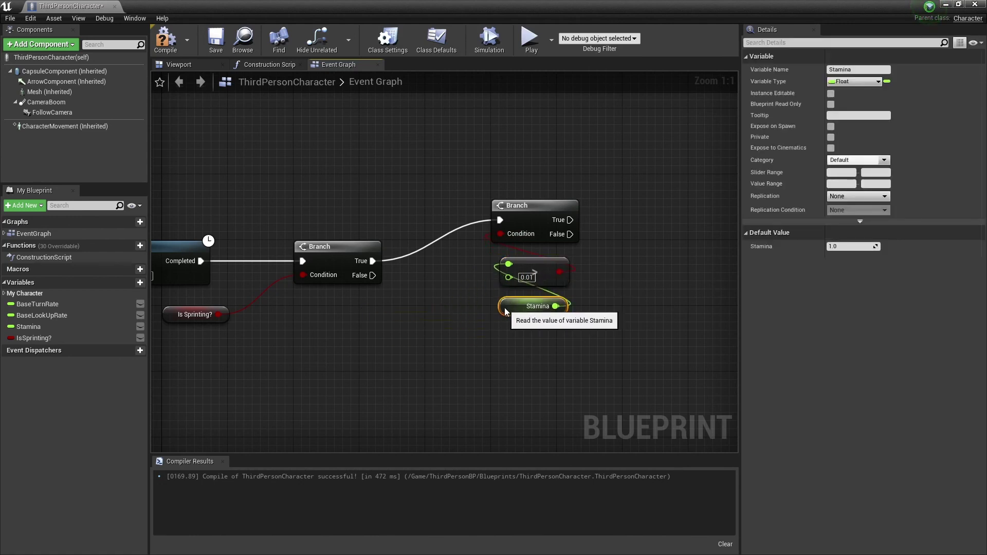
{"action": "mouse_move", "coordinate": [652, 266]}
{"action": "right_mouse_down"}
{"action": "mouse_move", "coordinate": [510, 282]}
{"action": "mouse_move", "coordinate": [504, 294]}
{"action": "right_mouse_up"}
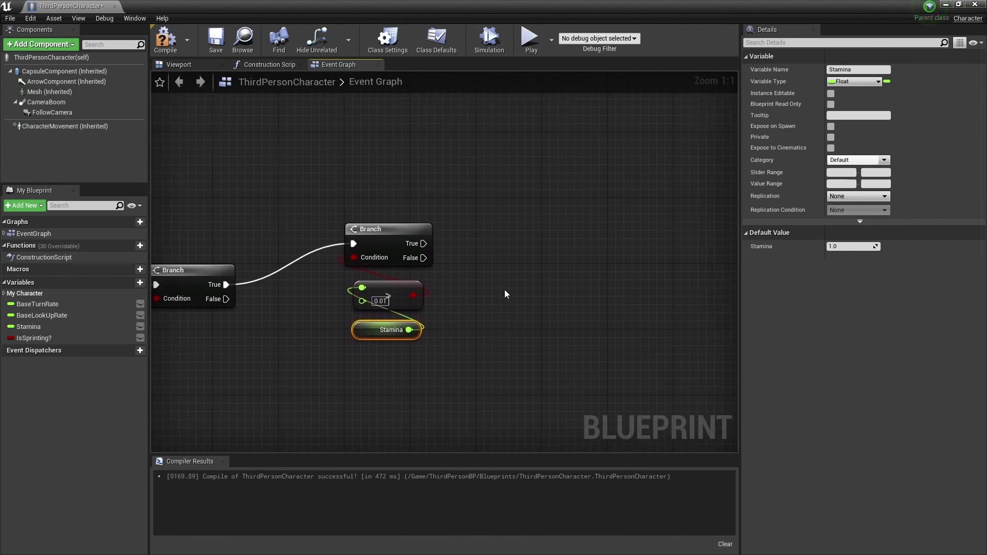
{"action": "right_click_drag", "start_coordinate": [475, 255], "coordinate": [427, 265]}
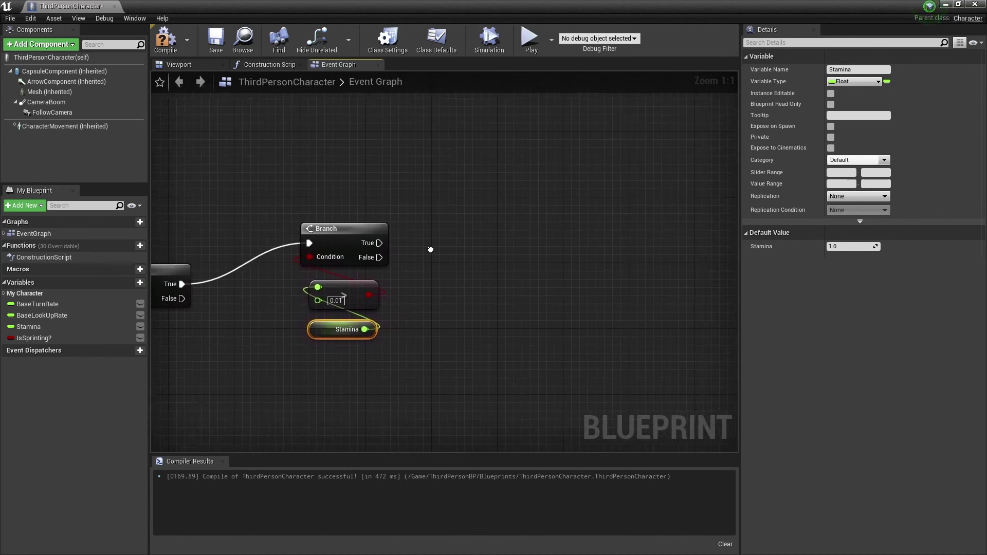
{"action": "left_click_drag", "start_coordinate": [451, 213], "coordinate": [278, 386]}
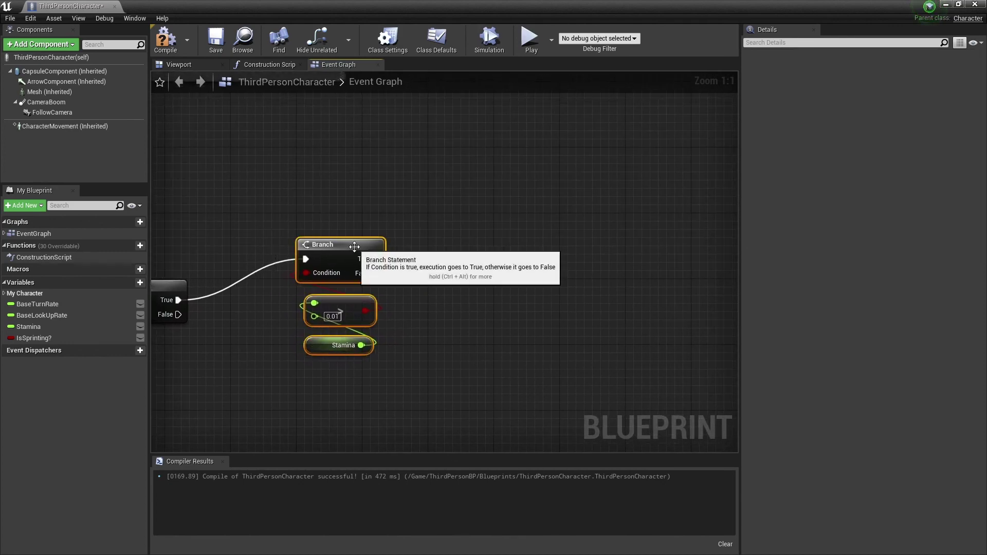
{"action": "left_click_drag", "start_coordinate": [357, 250], "coordinate": [357, 159]}
{"action": "mouse_move", "coordinate": [416, 197]}
{"action": "right_mouse_down"}
{"action": "mouse_move", "coordinate": [601, 234]}
{"action": "mouse_move", "coordinate": [456, 269]}
{"action": "right_mouse_up"}
{"action": "left_click", "coordinate": [458, 273]}
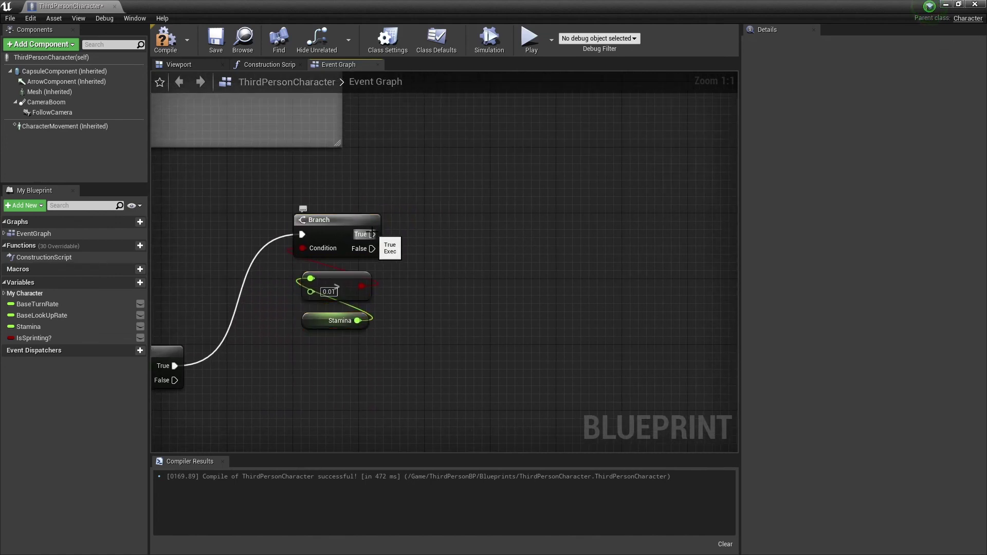
Add a Set Stamina node after the second Branch's True output.
{"action": "left_click_drag", "start_coordinate": [371, 235], "coordinate": [486, 233]}
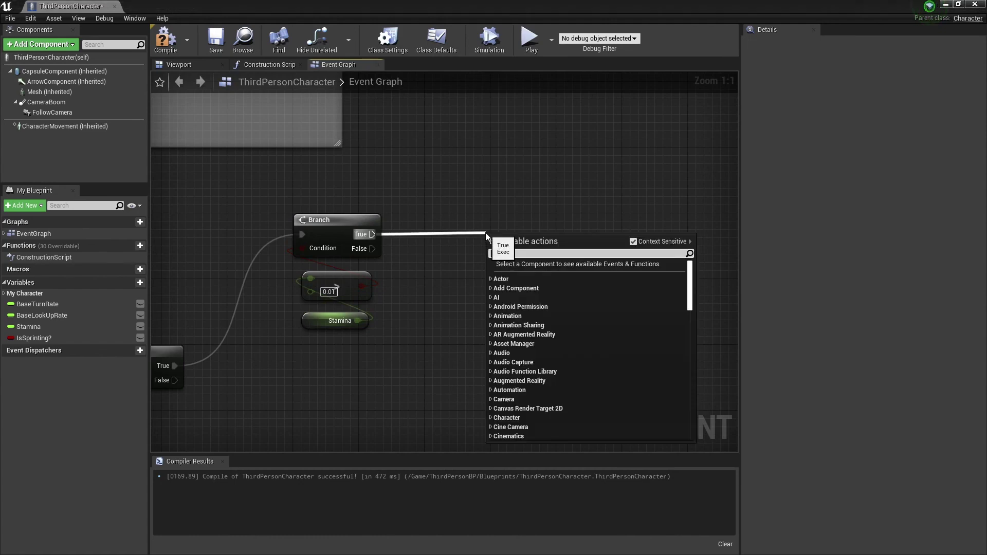
{"action": "type", "text": "set stat"}
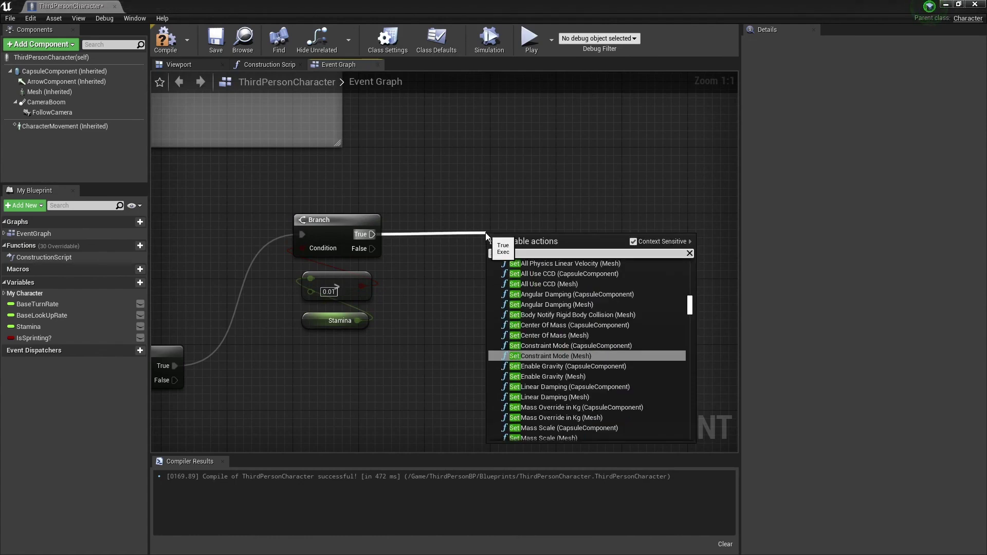
{"action": "type", "text": "mina"}
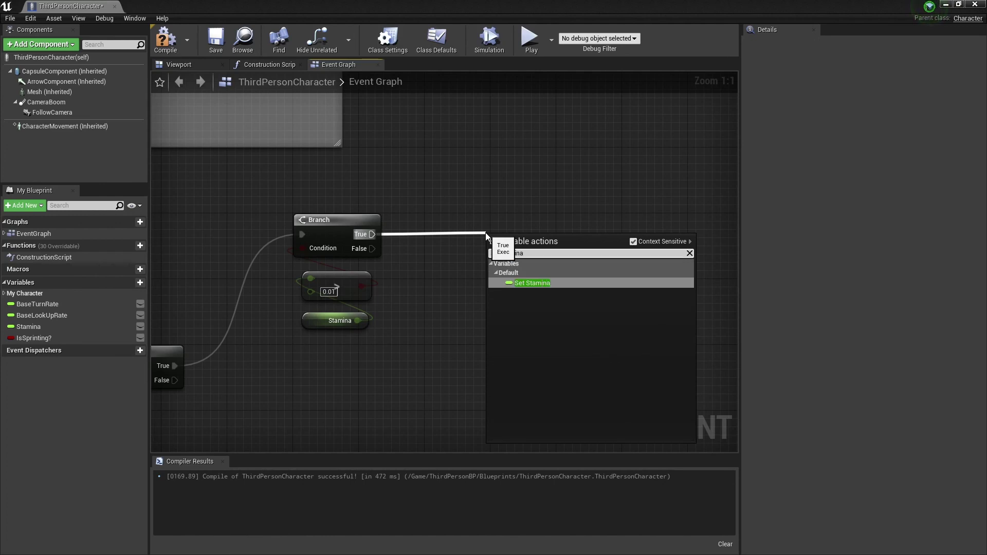
{"action": "left_click", "coordinate": [532, 284]}
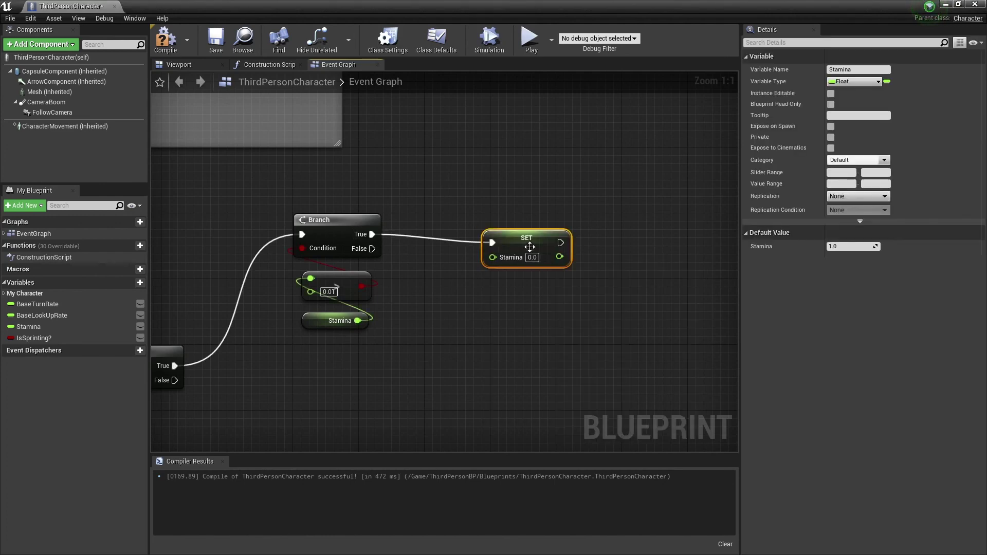
{"action": "left_click_drag", "start_coordinate": [530, 238], "coordinate": [537, 224]}
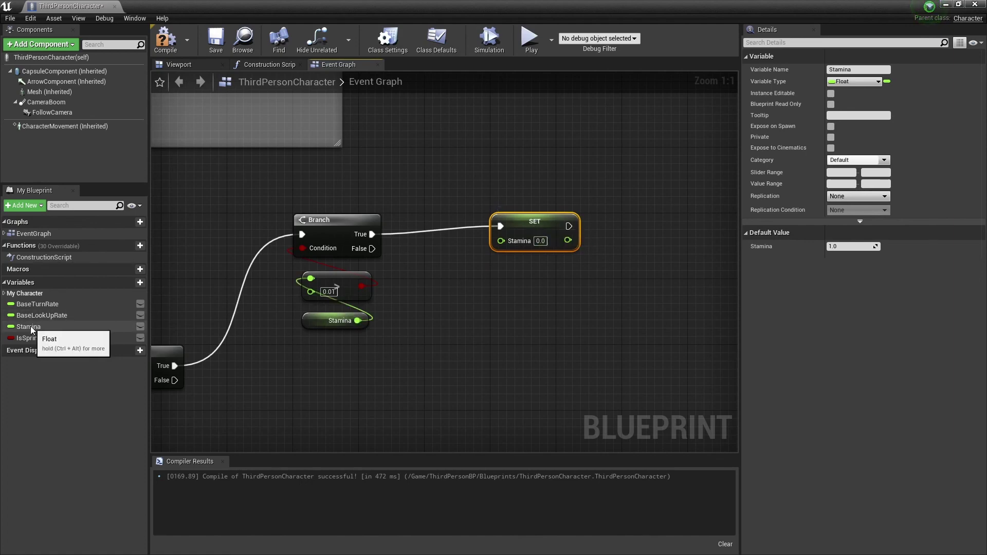
Feed Stamina minus 0.25 from a float subtraction node into the SET Stamina input.
{"action": "mouse_move", "coordinate": [31, 329]}
{"action": "left_mouse_down"}
{"action": "mouse_move", "coordinate": [426, 273]}
{"action": "mouse_move", "coordinate": [424, 292]}
{"action": "mouse_move", "coordinate": [502, 291]}
{"action": "left_mouse_up"}
{"action": "left_click", "coordinate": [448, 285]}
{"action": "type", "text": "-"}
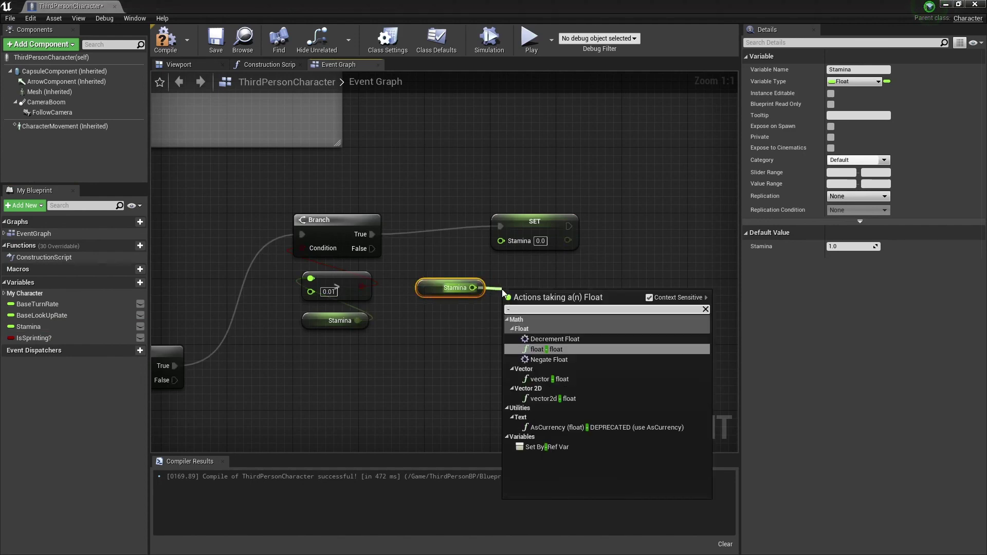
{"action": "left_click", "coordinate": [554, 349]}
{"action": "left_click", "coordinate": [525, 309]}
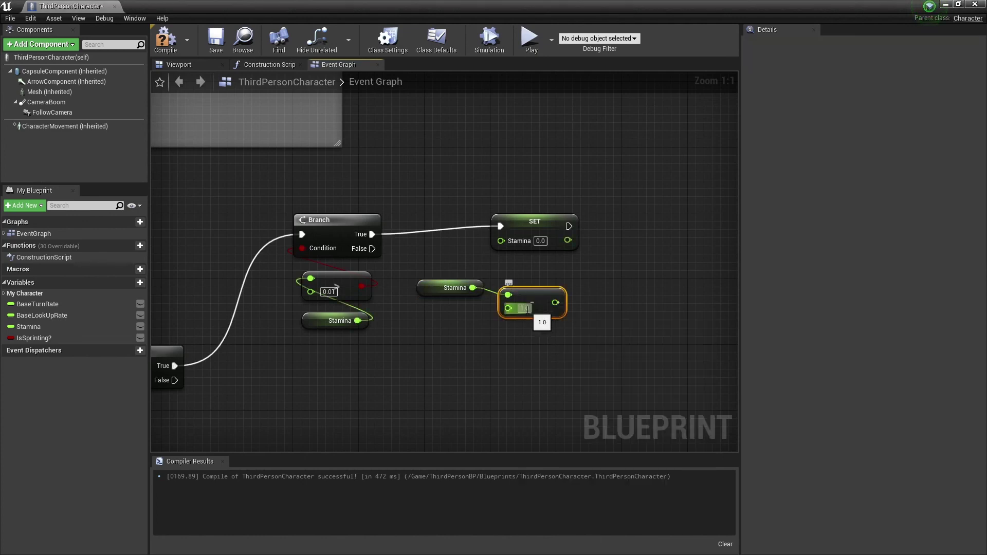
{"action": "type", "text": "0."}
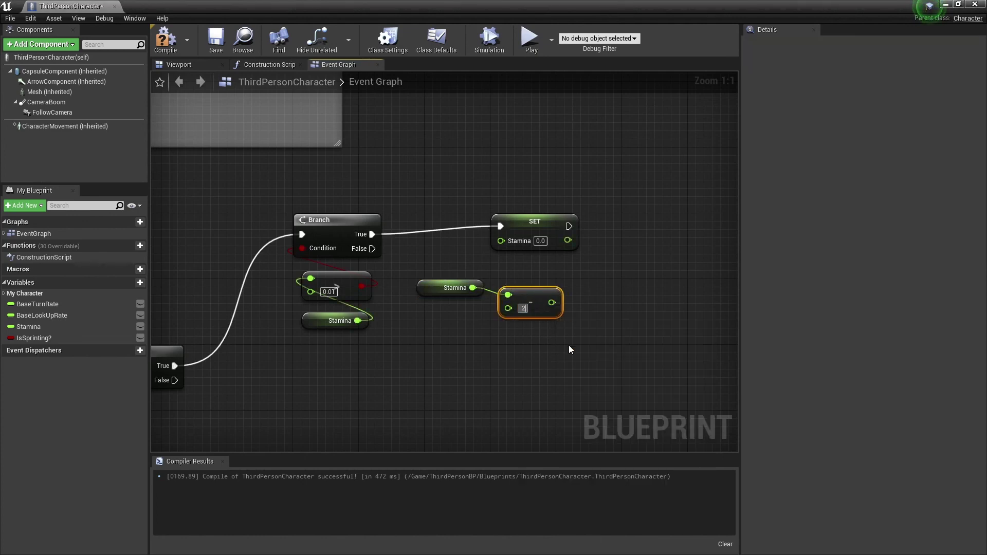
{"action": "type", "text": "25"}
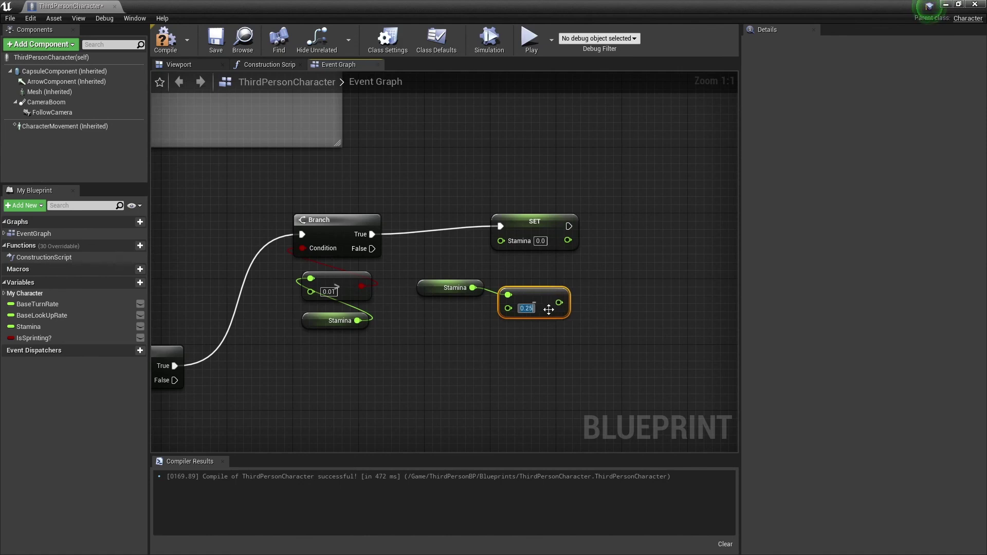
{"action": "mouse_move", "coordinate": [542, 296]}
{"action": "left_mouse_down"}
{"action": "mouse_move", "coordinate": [534, 279]}
{"action": "mouse_move", "coordinate": [544, 273]}
{"action": "left_mouse_up"}
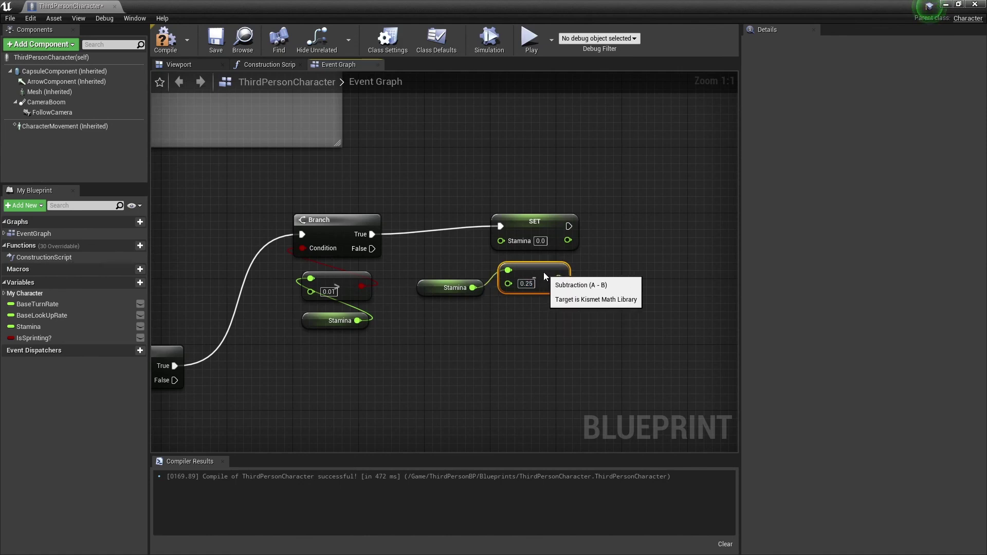
{"action": "left_click_drag", "start_coordinate": [501, 241], "coordinate": [563, 278]}
Tidy the SET, subtraction and Stamina getter nodes into a neat group.
{"action": "left_click_drag", "start_coordinate": [424, 294], "coordinate": [506, 318]}
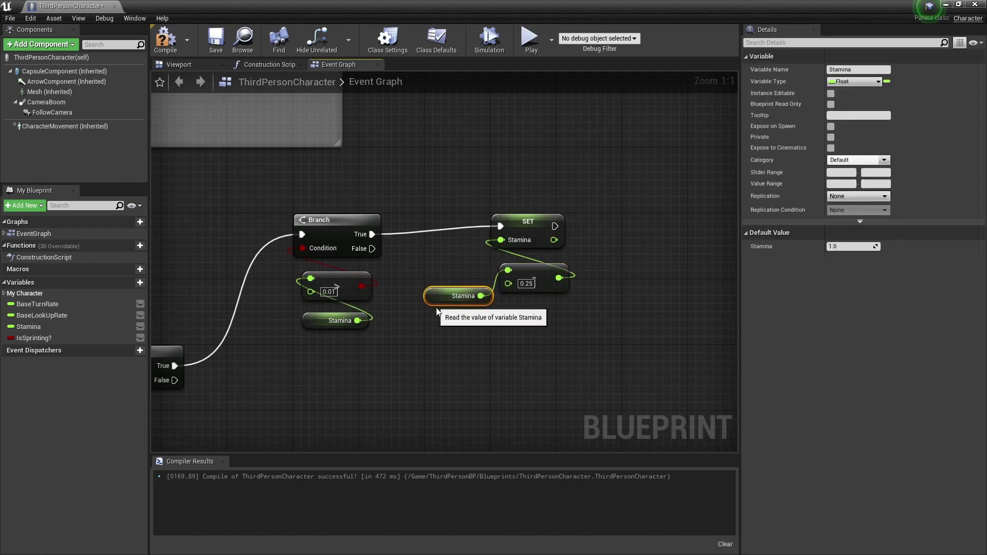
{"action": "left_click", "coordinate": [572, 353]}
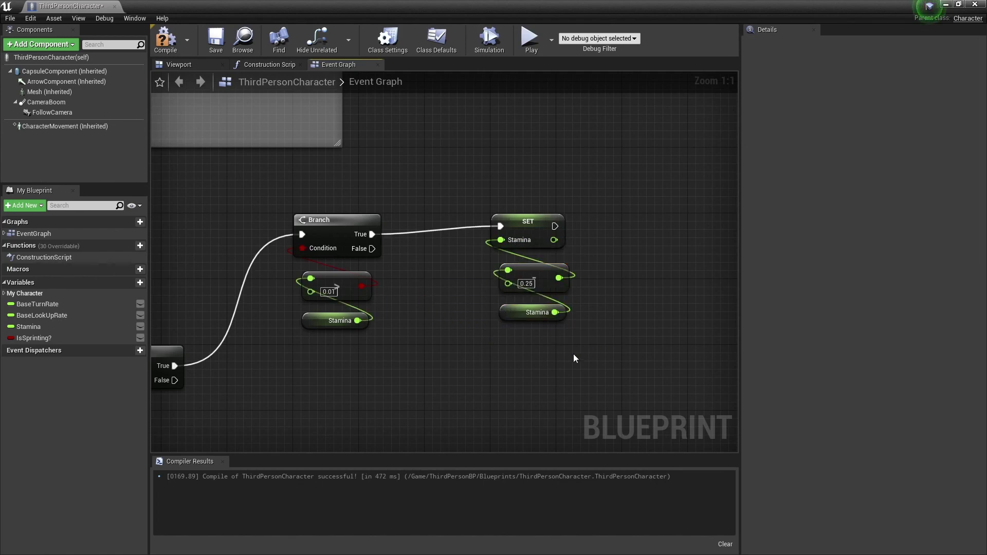
{"action": "mouse_move", "coordinate": [573, 354]}
{"action": "right_mouse_down"}
{"action": "mouse_move", "coordinate": [353, 380]}
{"action": "mouse_move", "coordinate": [490, 372]}
{"action": "right_mouse_up"}
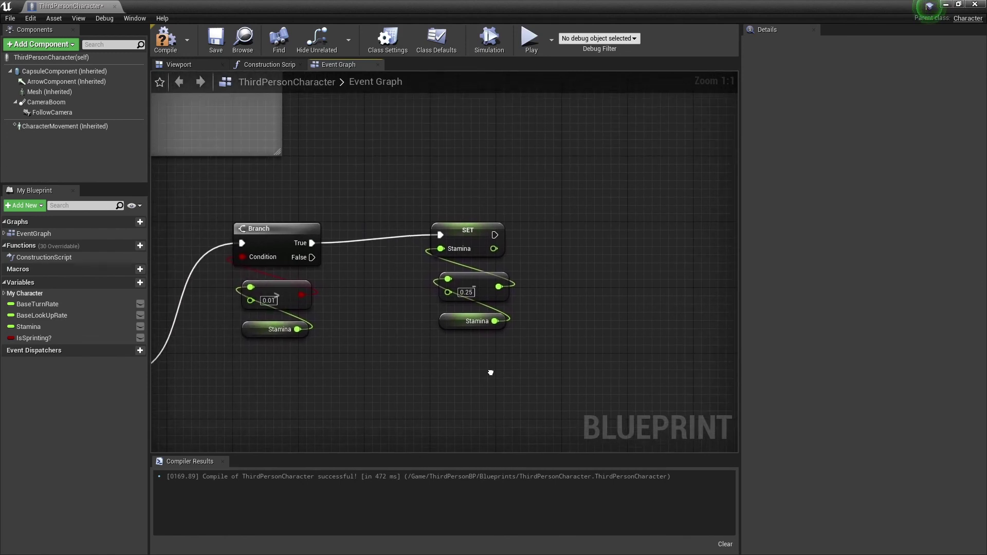
{"action": "left_click_drag", "start_coordinate": [567, 211], "coordinate": [425, 357]}
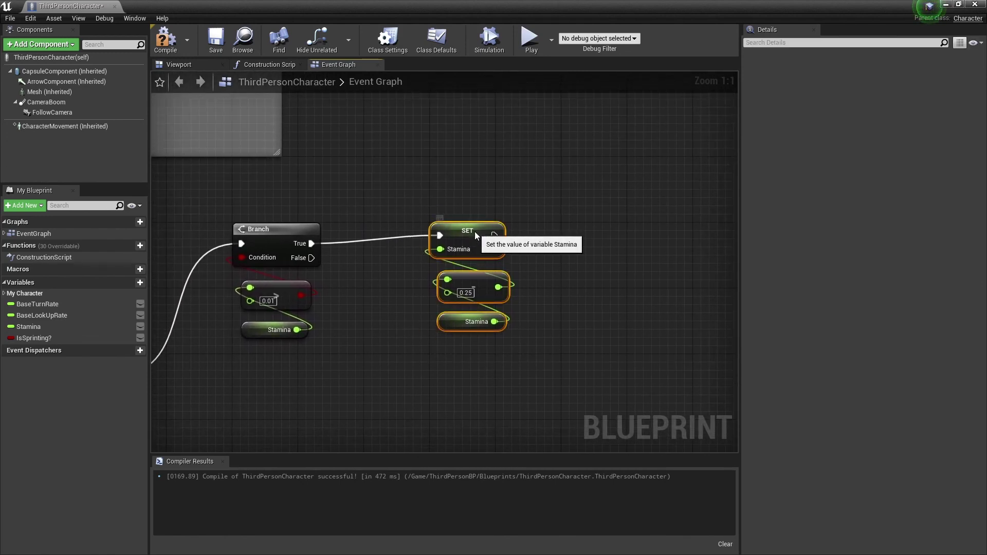
{"action": "left_click_drag", "start_coordinate": [475, 235], "coordinate": [541, 236]}
{"action": "left_click", "coordinate": [614, 263]}
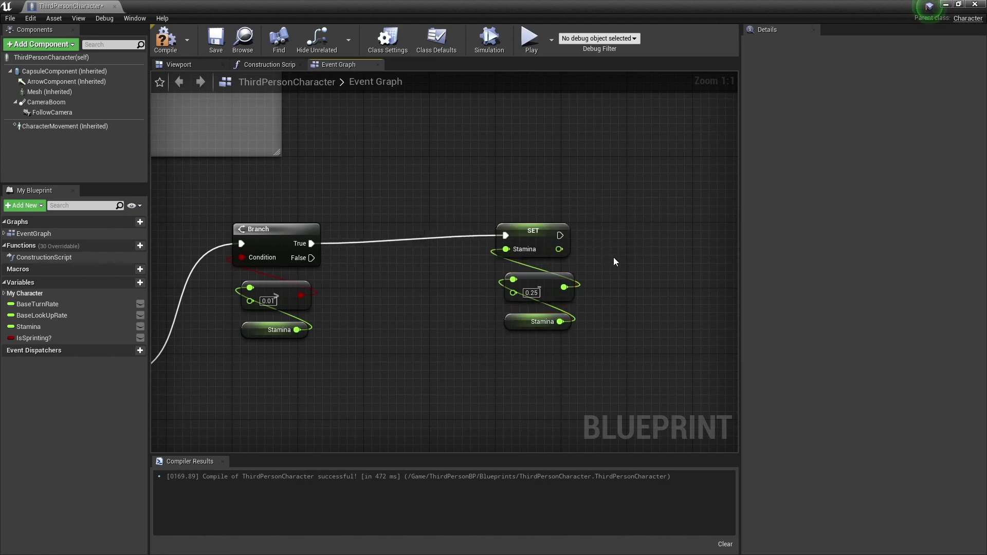
{"action": "right_click_drag", "start_coordinate": [614, 262], "coordinate": [536, 288]}
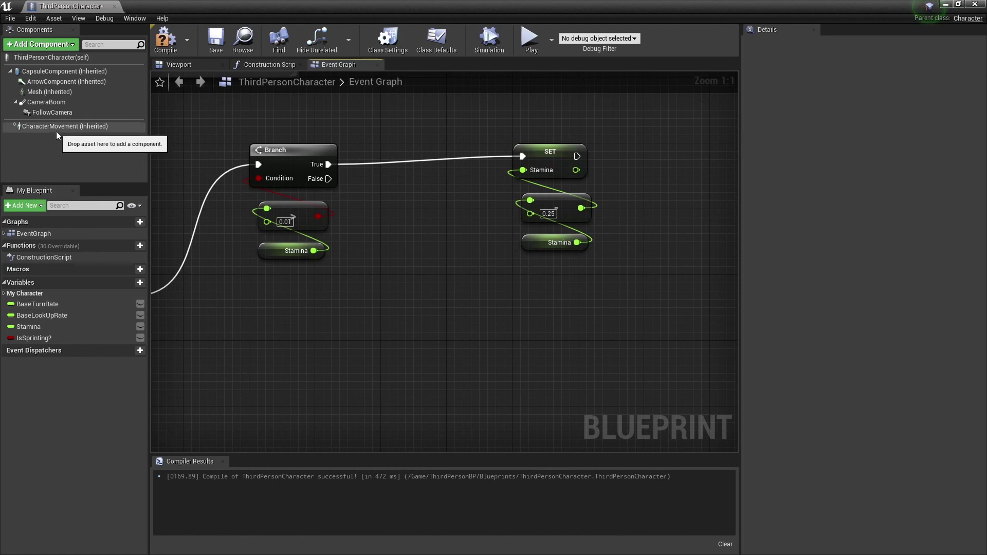
Run the second Branch's False into a Character Movement Set Max Walk Speed of 600.
{"action": "left_click_drag", "start_coordinate": [53, 128], "coordinate": [373, 306]}
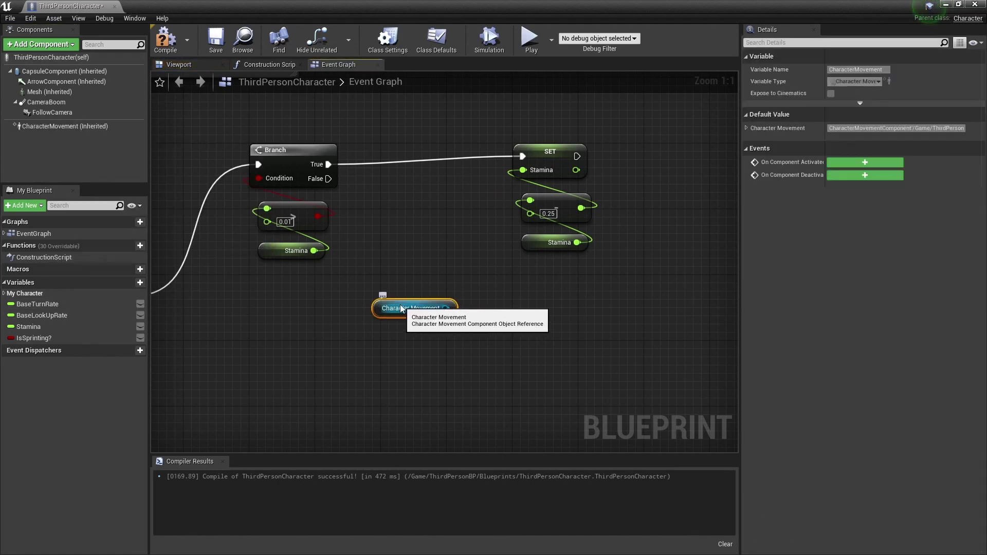
{"action": "mouse_move", "coordinate": [400, 301]}
{"action": "left_mouse_down"}
{"action": "mouse_move", "coordinate": [285, 277]}
{"action": "mouse_move", "coordinate": [378, 283]}
{"action": "left_mouse_up"}
{"action": "type", "text": "se"}
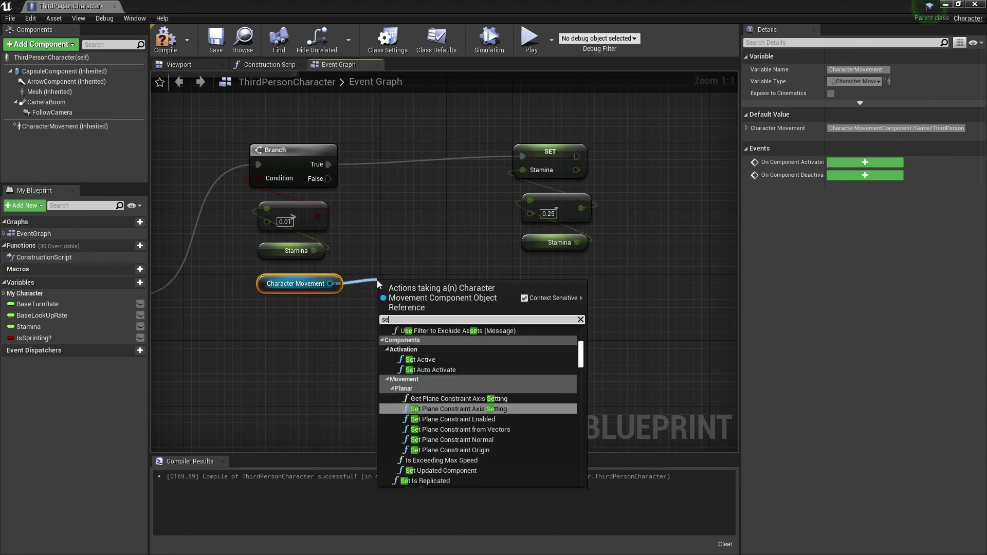
{"action": "type", "text": "t max wa"}
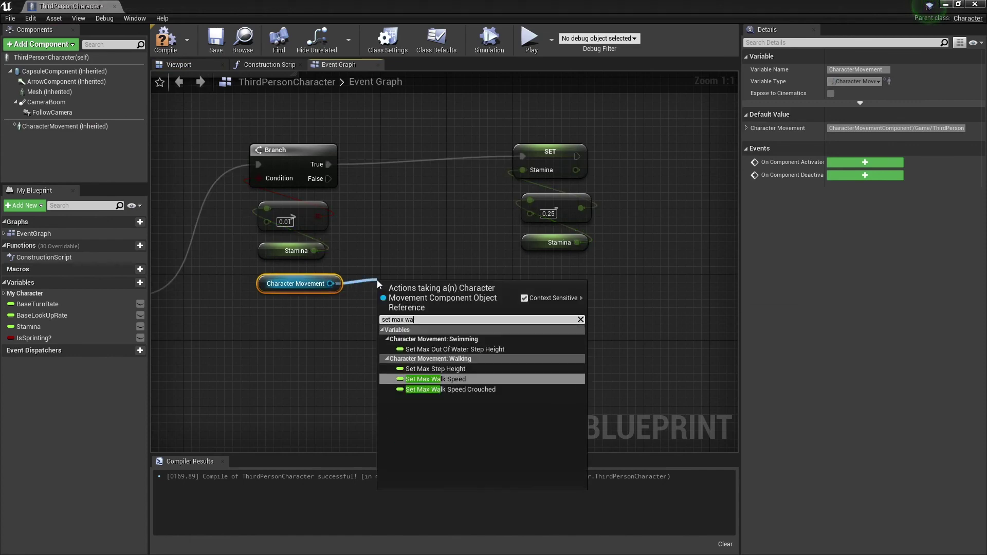
{"action": "type", "text": "lk speed"}
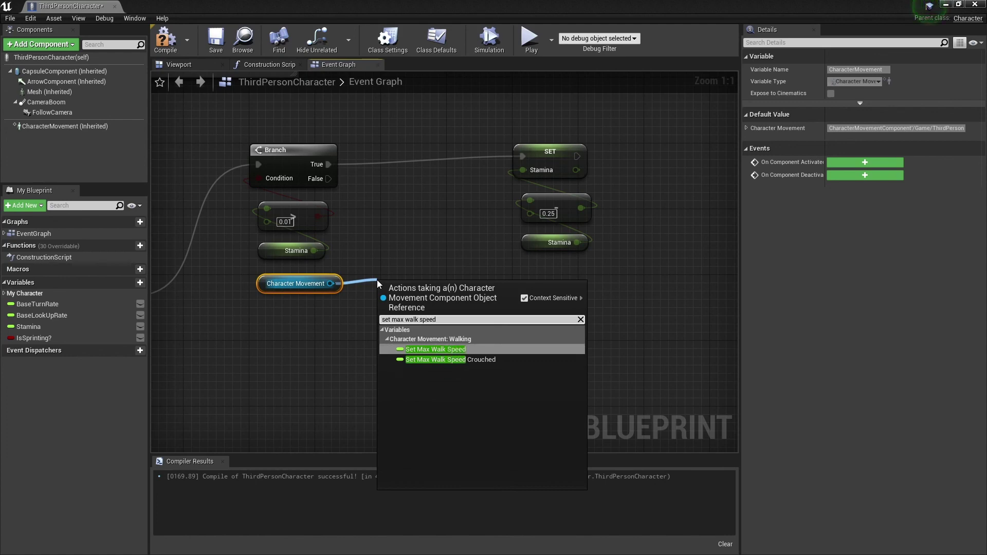
{"action": "left_click", "coordinate": [424, 352]}
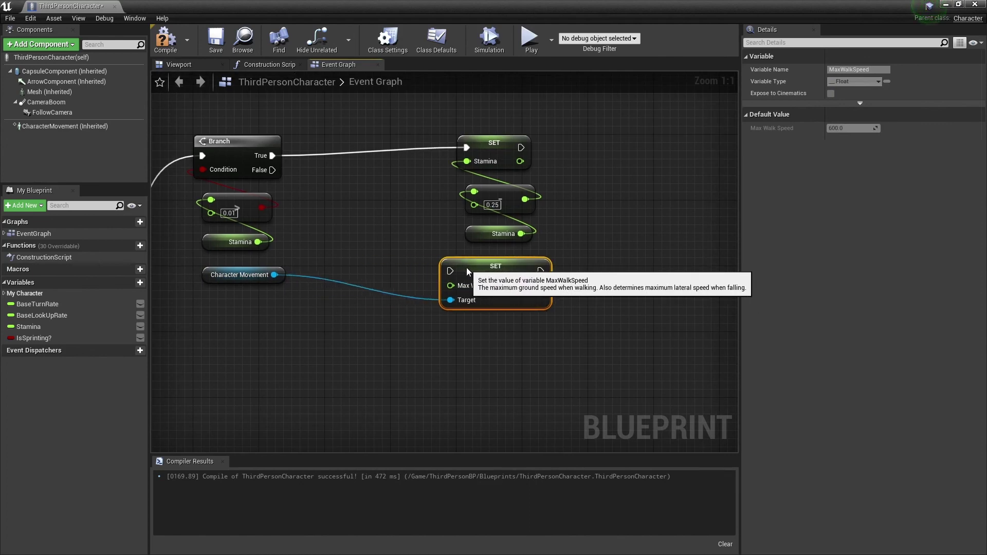
{"action": "left_click_drag", "start_coordinate": [464, 272], "coordinate": [382, 257]}
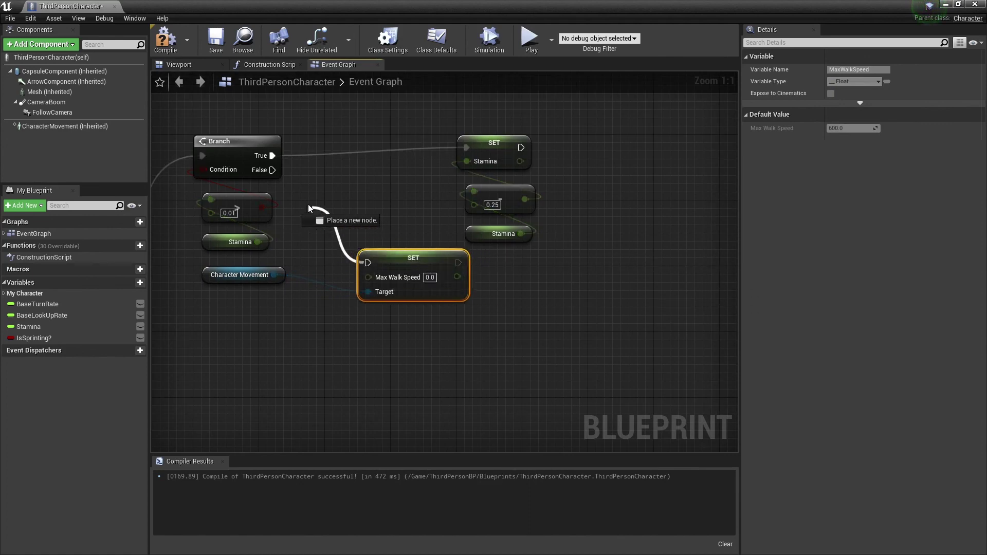
{"action": "left_click_drag", "start_coordinate": [368, 262], "coordinate": [272, 171]}
{"action": "type", "text": "6"}
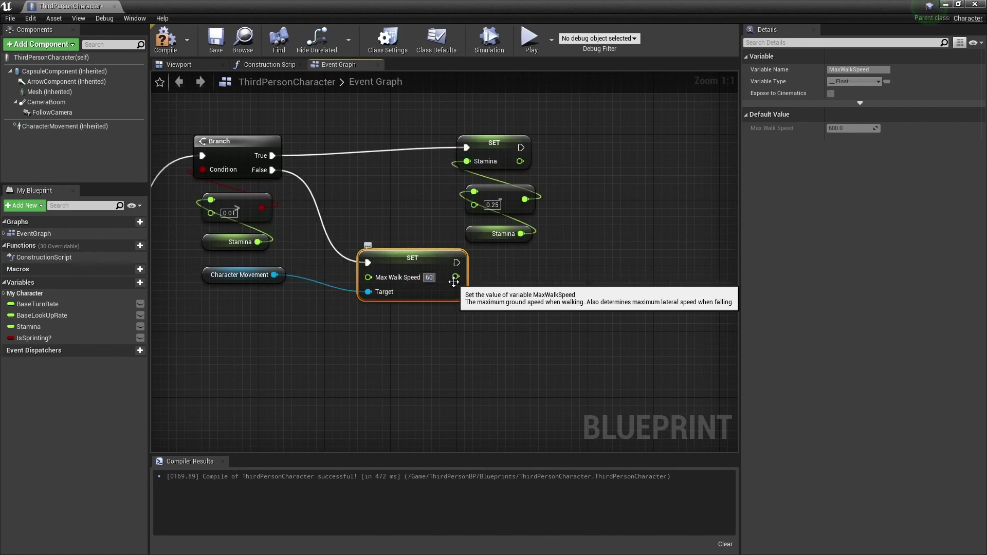
{"action": "type", "text": "0"}
{"action": "key", "text": "Return"}
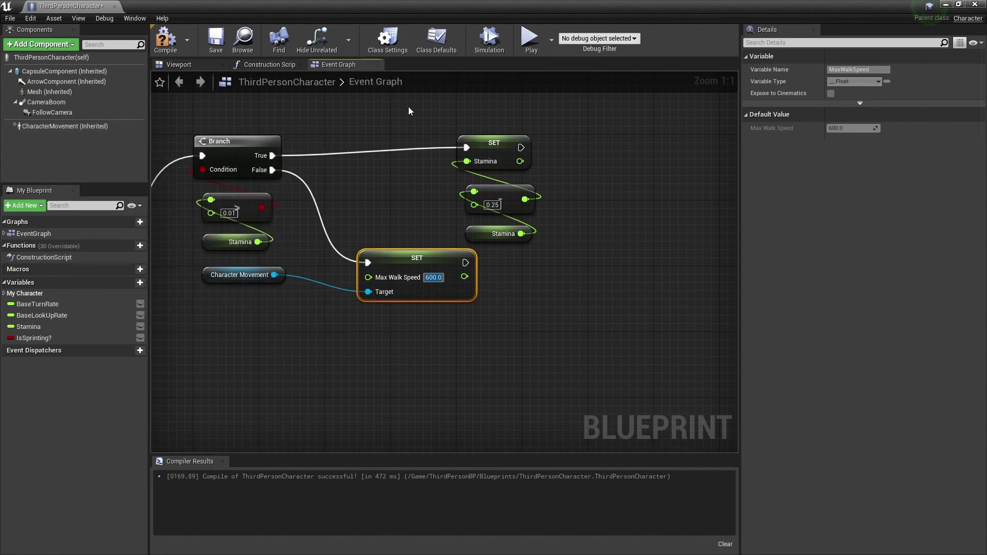
{"action": "right_click_drag", "start_coordinate": [409, 111], "coordinate": [711, 330]}
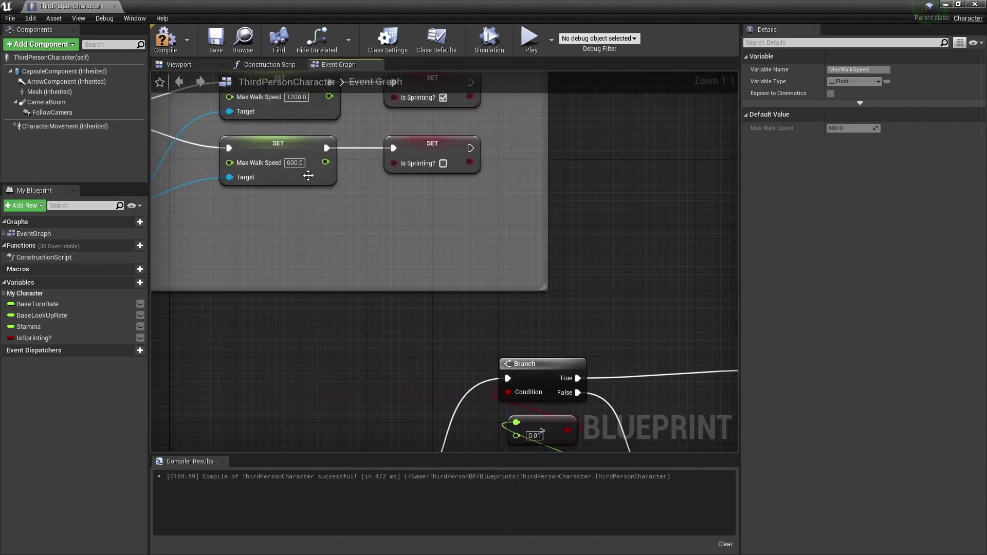
Chain a Set IsSprinting? node, left false, after the 600 Max Walk Speed setter.
{"action": "right_click_drag", "start_coordinate": [259, 221], "coordinate": [381, 256]}
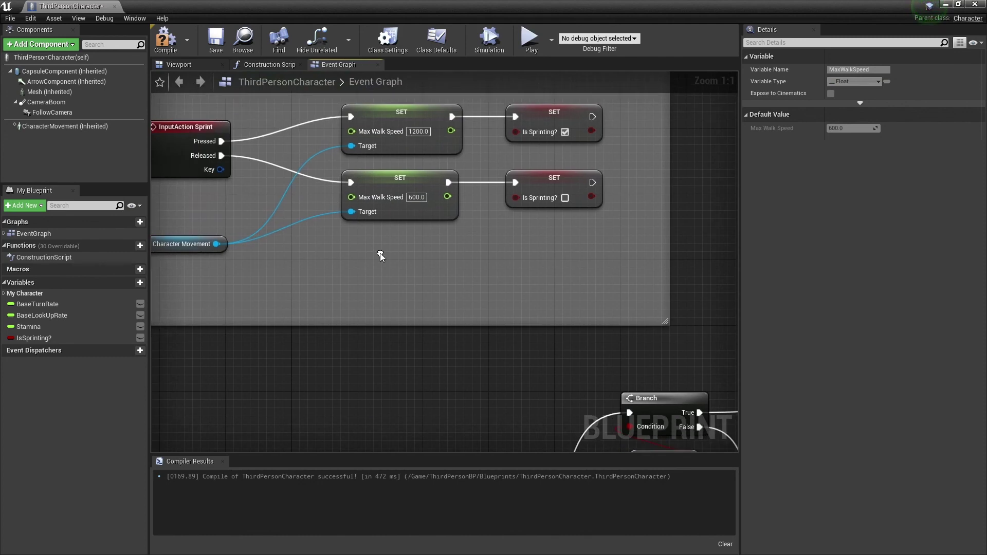
{"action": "mouse_move", "coordinate": [679, 327]}
{"action": "right_mouse_down"}
{"action": "mouse_move", "coordinate": [458, 185]}
{"action": "mouse_move", "coordinate": [403, 180]}
{"action": "right_mouse_up"}
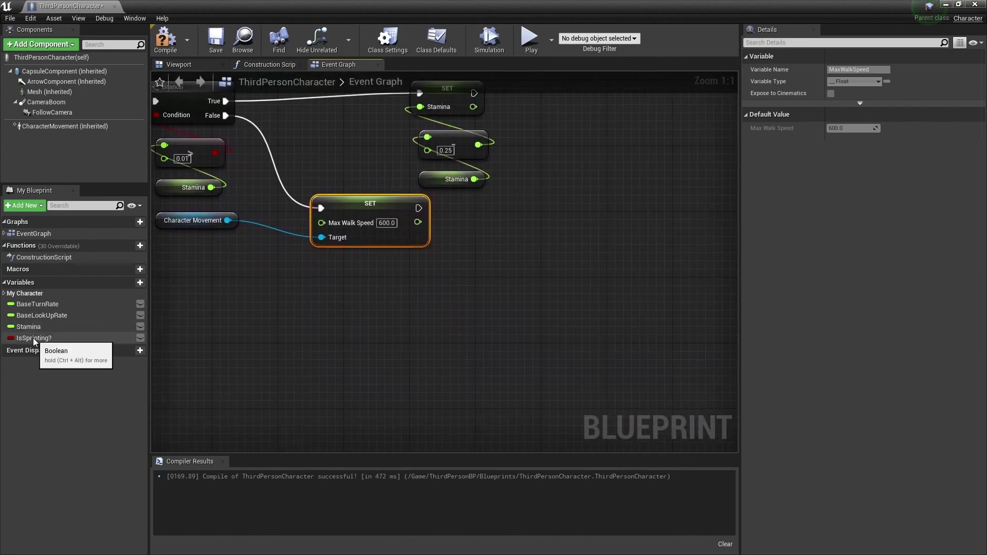
{"action": "mouse_move", "coordinate": [34, 338]}
{"action": "left_mouse_down"}
{"action": "mouse_move", "coordinate": [488, 262]}
{"action": "mouse_move", "coordinate": [478, 212]}
{"action": "left_mouse_up"}
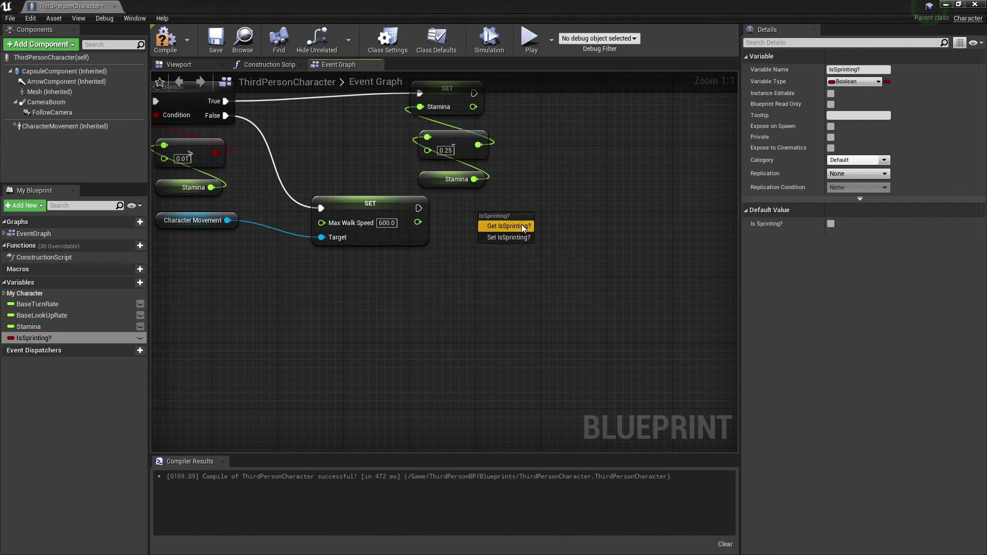
{"action": "left_click", "coordinate": [509, 236]}
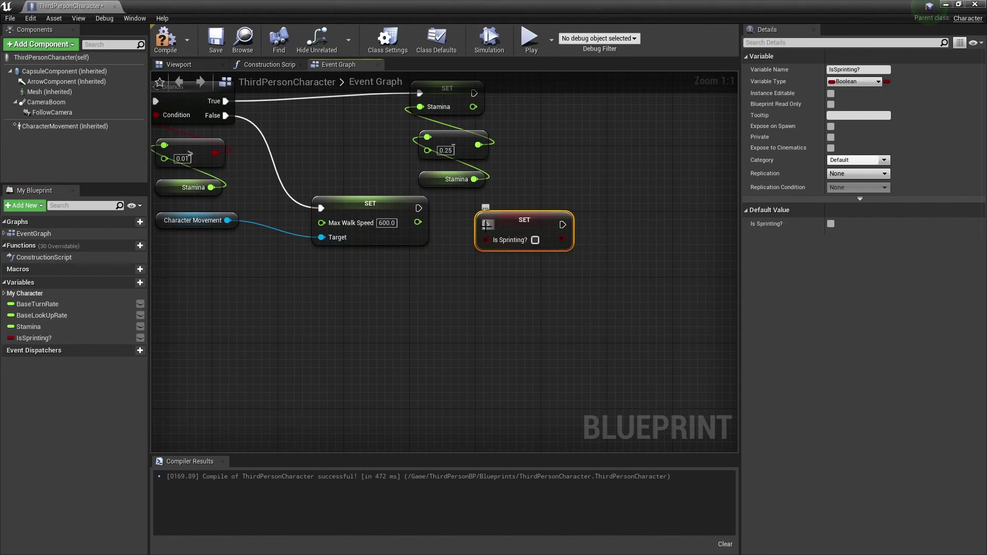
{"action": "left_click_drag", "start_coordinate": [485, 224], "coordinate": [418, 208]}
{"action": "left_click_drag", "start_coordinate": [519, 217], "coordinate": [478, 200]}
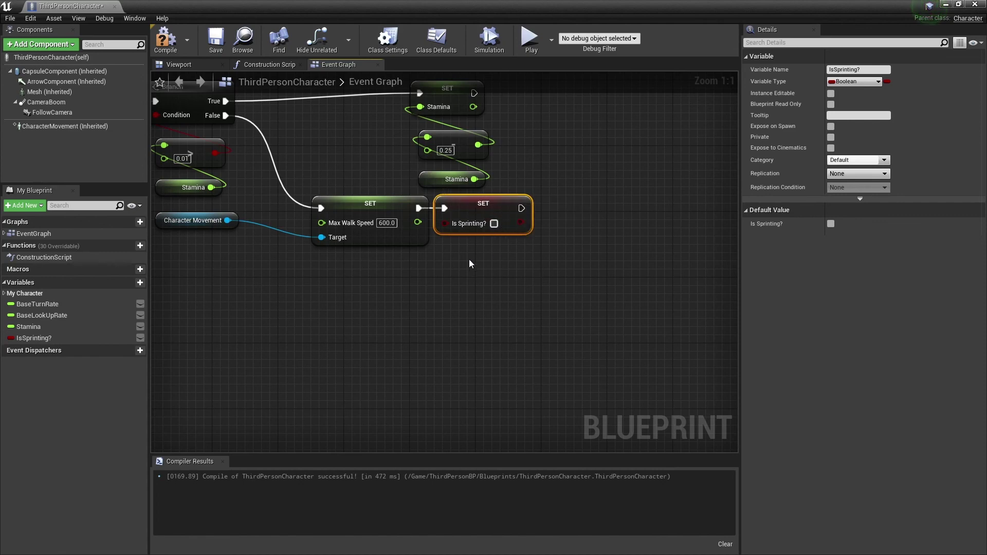
{"action": "scroll", "coordinate": [467, 262], "scroll_direction": "down", "scroll_amount": 2}
{"action": "right_click_drag", "start_coordinate": [365, 214], "coordinate": [537, 211]}
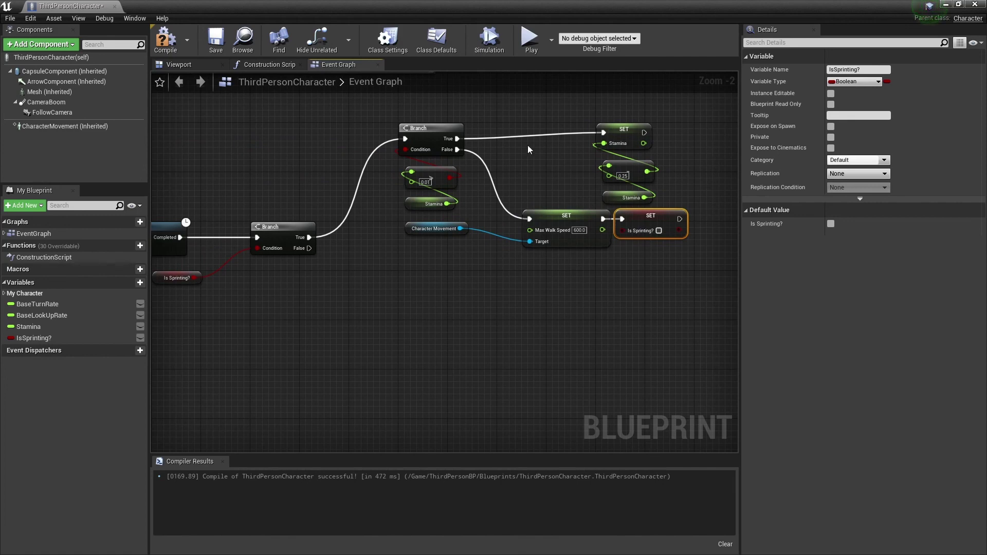
Add a Branch node on the Is Sprinting? Branch's False output and position it beside the first.
{"action": "right_click_drag", "start_coordinate": [356, 299], "coordinate": [389, 297]}
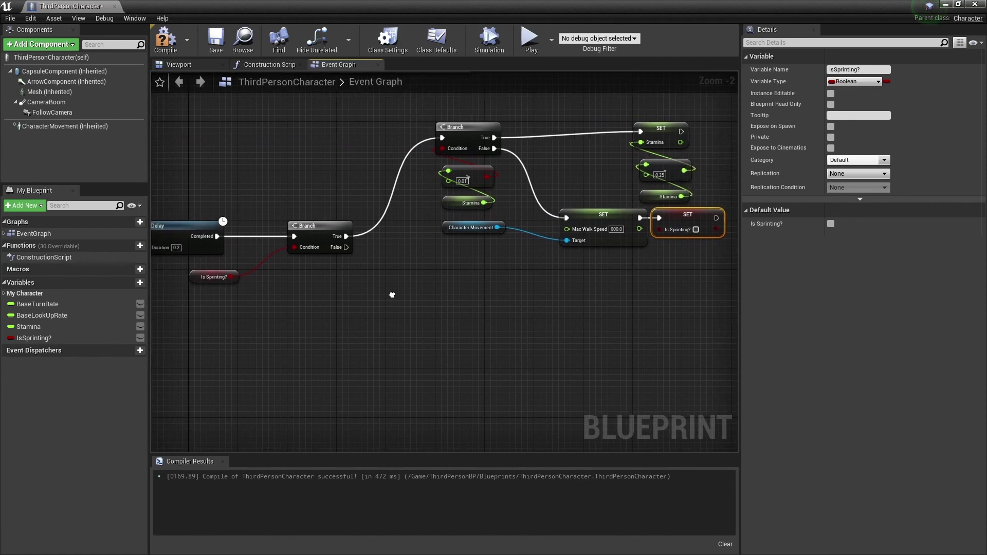
{"action": "scroll", "coordinate": [389, 297], "scroll_direction": "up", "scroll_amount": 1}
{"action": "scroll", "coordinate": [389, 297], "scroll_direction": "up", "scroll_amount": 1}
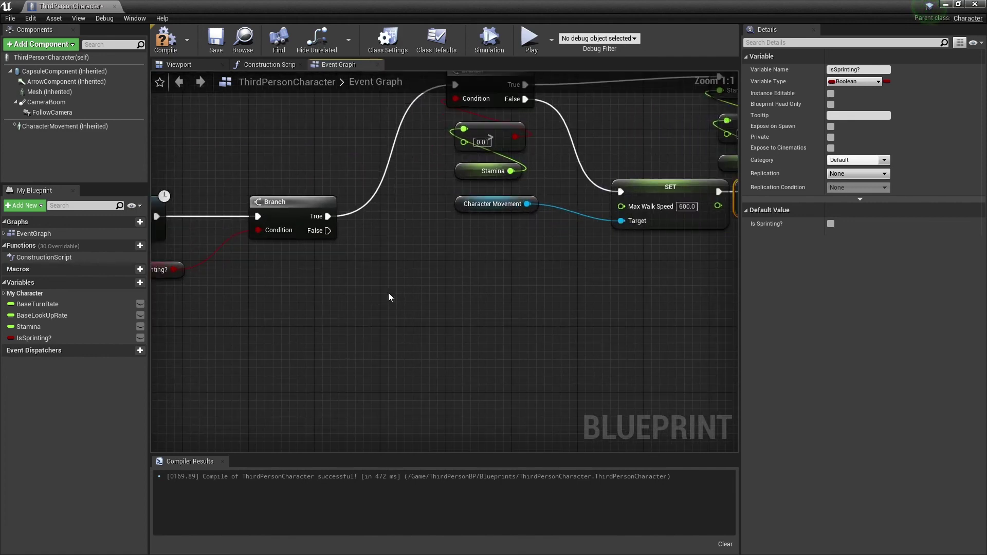
{"action": "left_click_drag", "start_coordinate": [327, 230], "coordinate": [418, 325]}
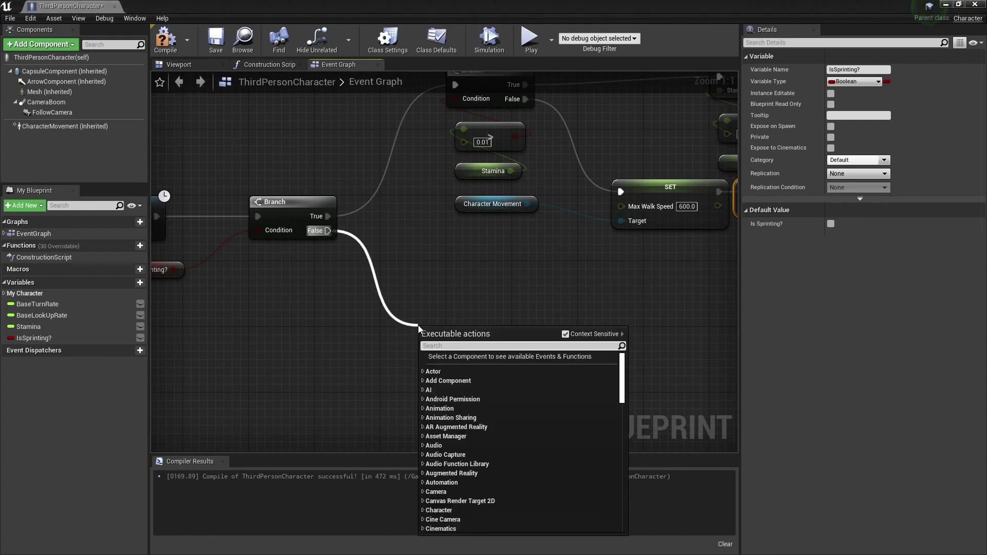
{"action": "type", "text": "branch"}
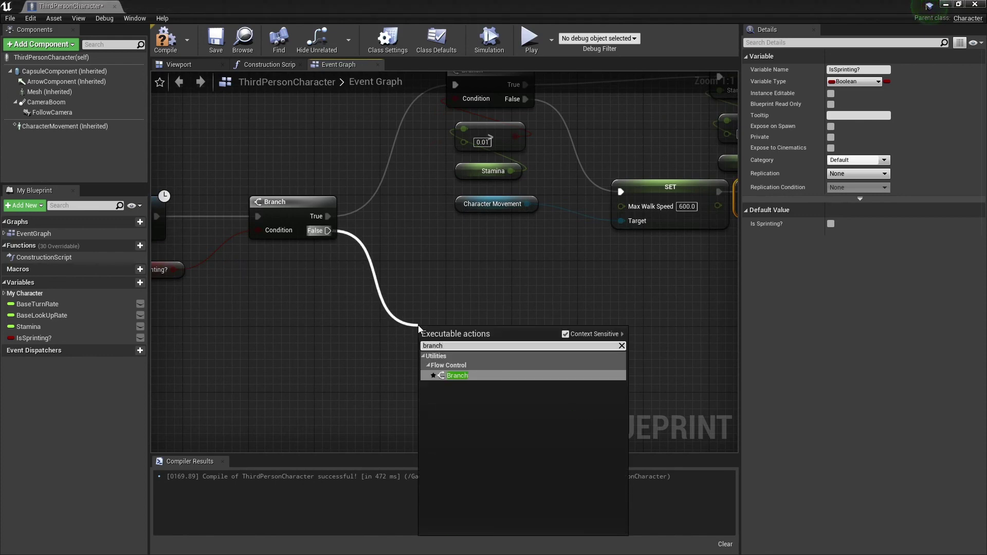
{"action": "left_click", "coordinate": [457, 375]}
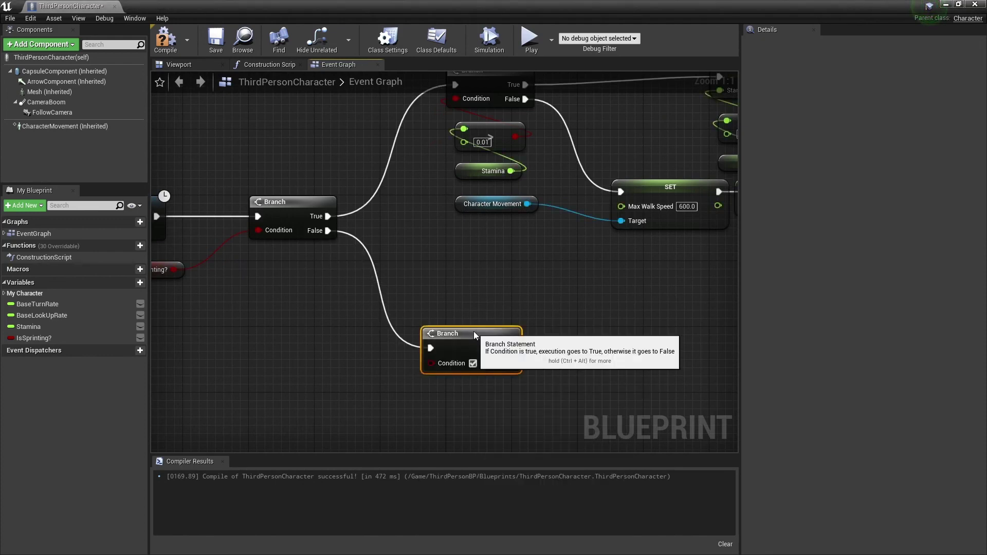
{"action": "left_click_drag", "start_coordinate": [473, 333], "coordinate": [499, 284]}
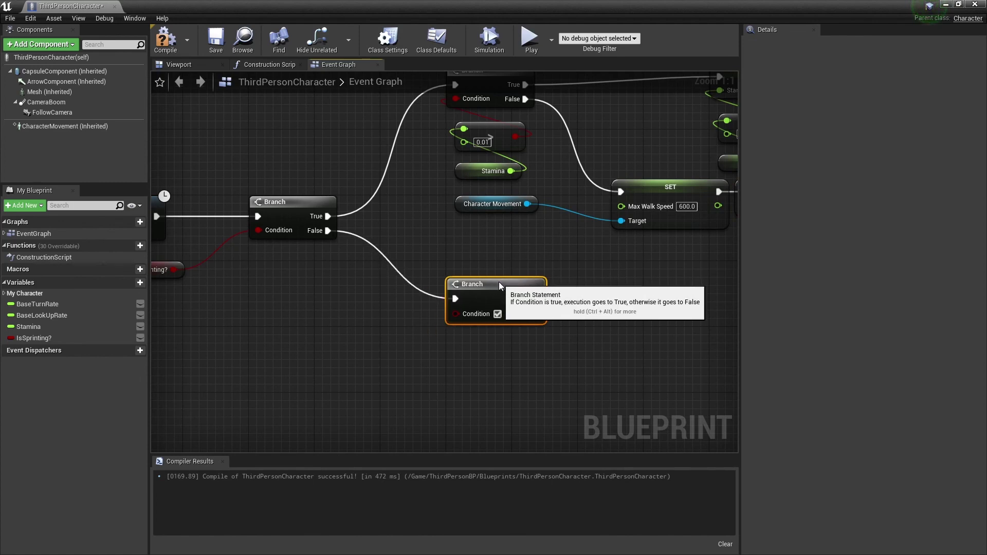
{"action": "right_click_drag", "start_coordinate": [387, 349], "coordinate": [387, 321]}
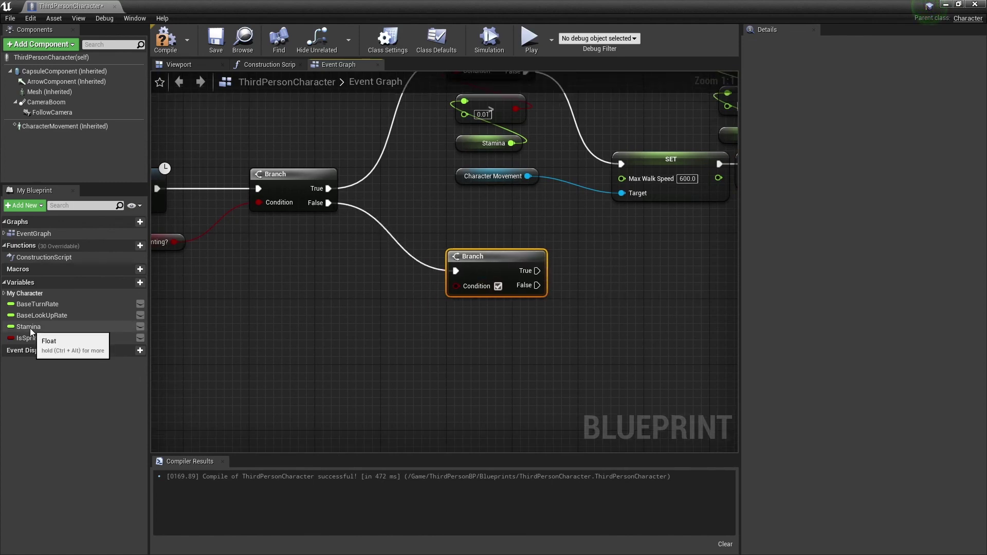
Place a Stamina getter and attach a Float < Float node comparing it against 1.0.
{"action": "left_click_drag", "start_coordinate": [30, 327], "coordinate": [301, 318]}
{"action": "left_click", "coordinate": [316, 335]}
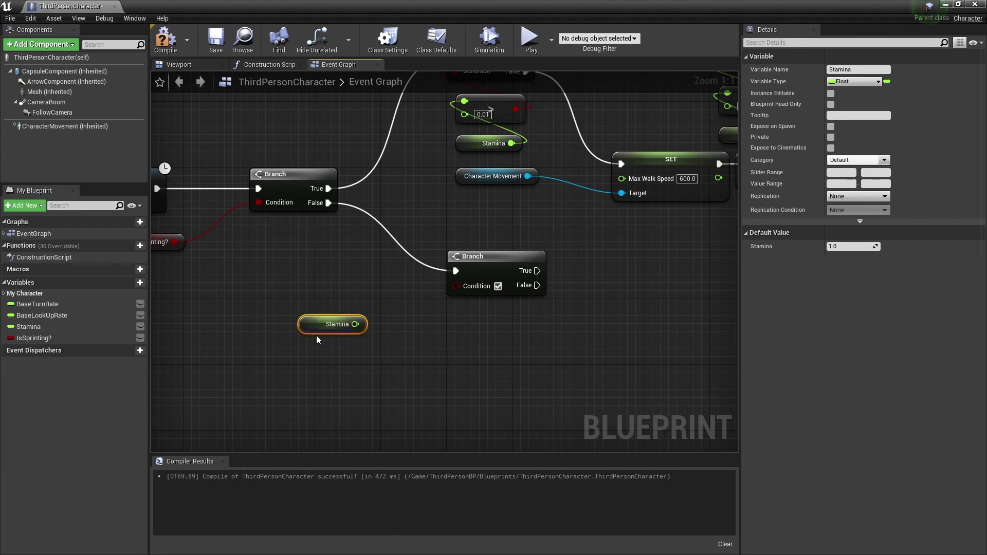
{"action": "mouse_move", "coordinate": [355, 324]}
{"action": "left_mouse_down"}
{"action": "mouse_move", "coordinate": [380, 330]}
{"action": "mouse_move", "coordinate": [396, 321]}
{"action": "left_mouse_up"}
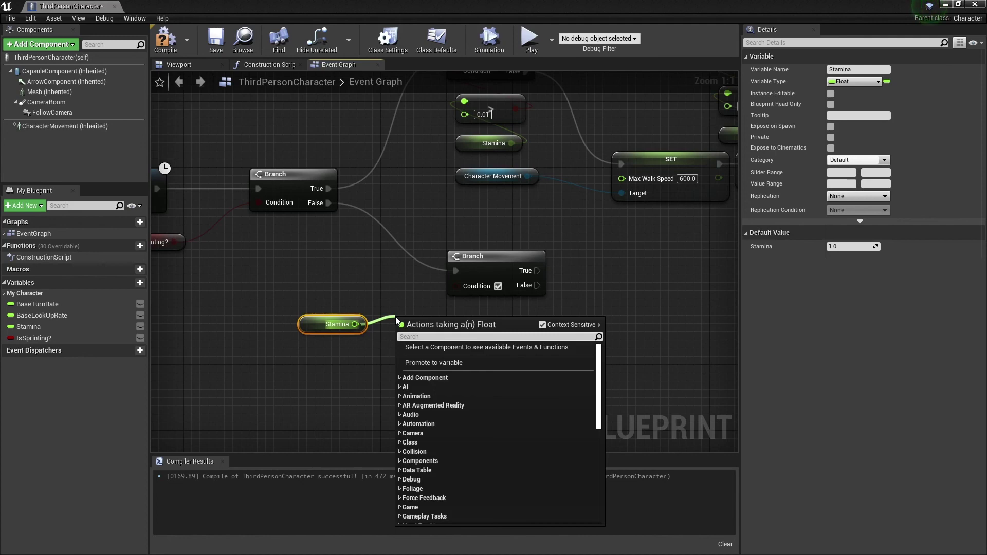
{"action": "type", "text": "<"}
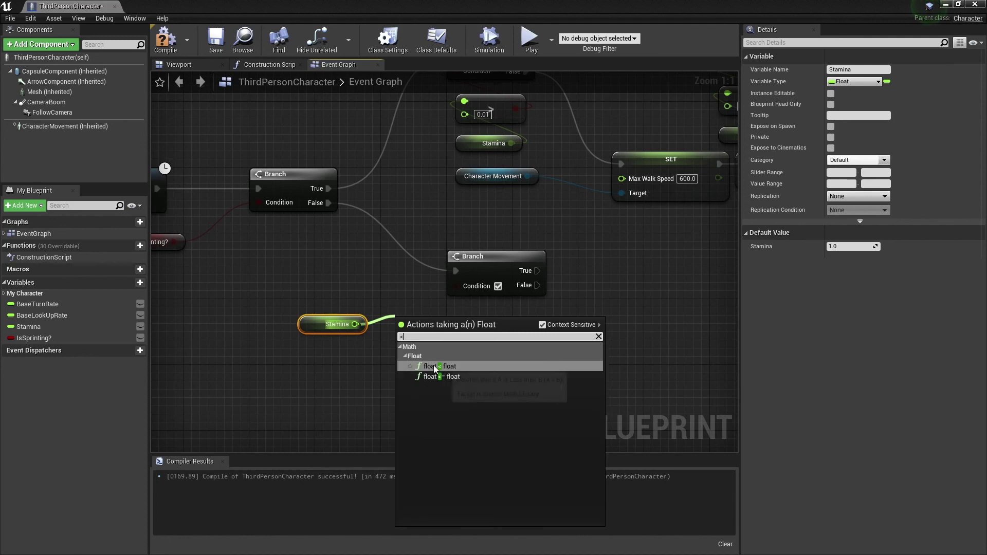
{"action": "left_click", "coordinate": [434, 365]}
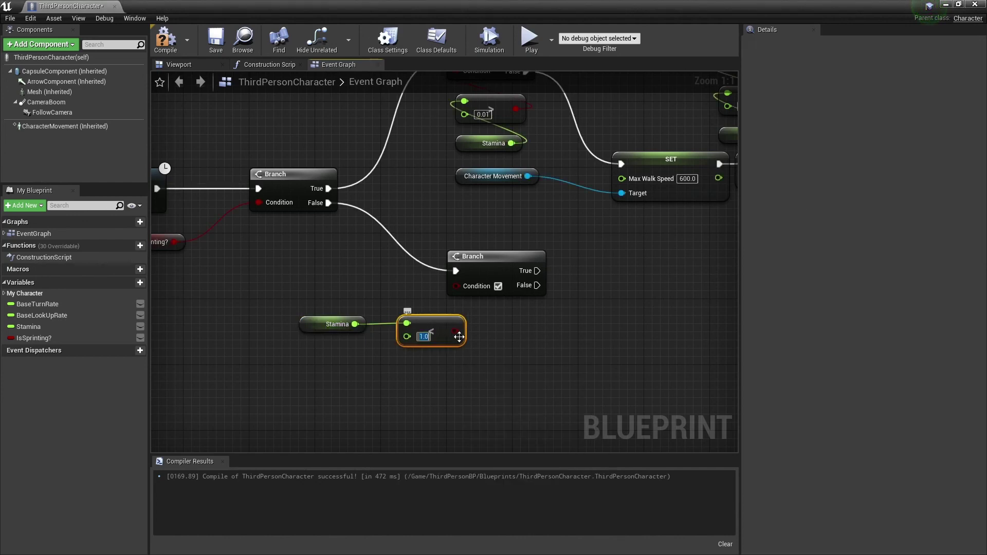
Wire the less-than result into the new Branch's Condition and arrange the nodes beneath it.
{"action": "left_click_drag", "start_coordinate": [455, 333], "coordinate": [455, 287]}
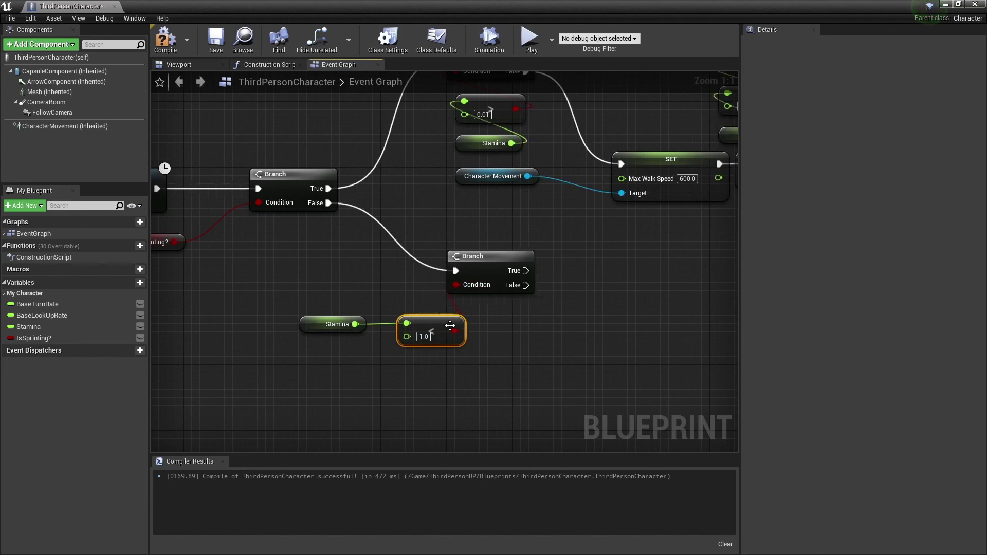
{"action": "left_click_drag", "start_coordinate": [447, 326], "coordinate": [501, 327]}
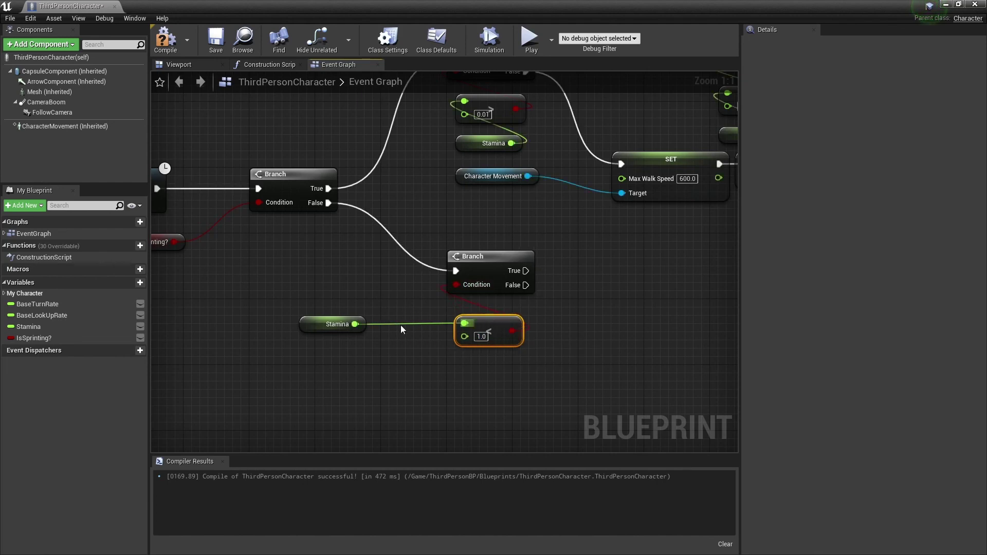
{"action": "left_click_drag", "start_coordinate": [303, 328], "coordinate": [458, 368]}
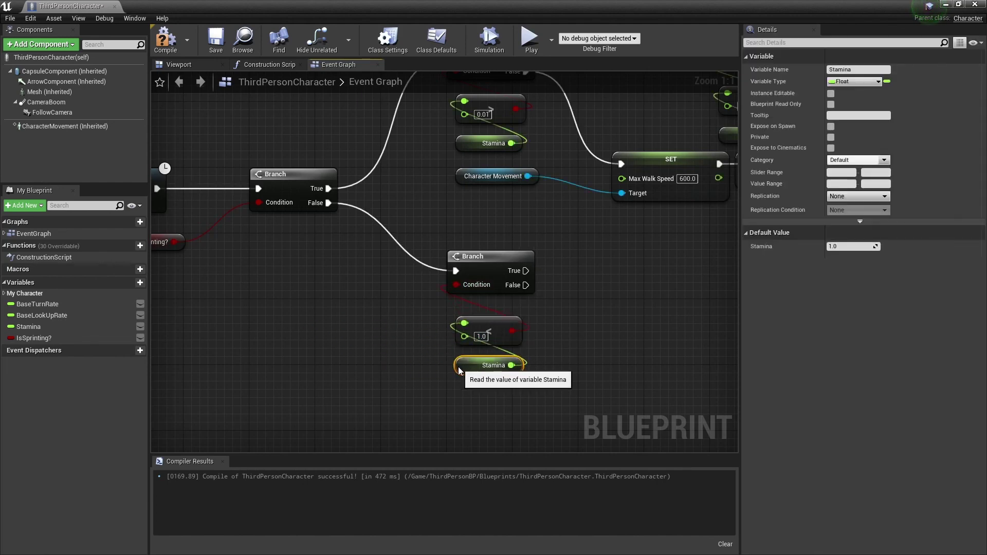
{"action": "left_click_drag", "start_coordinate": [501, 319], "coordinate": [500, 312]}
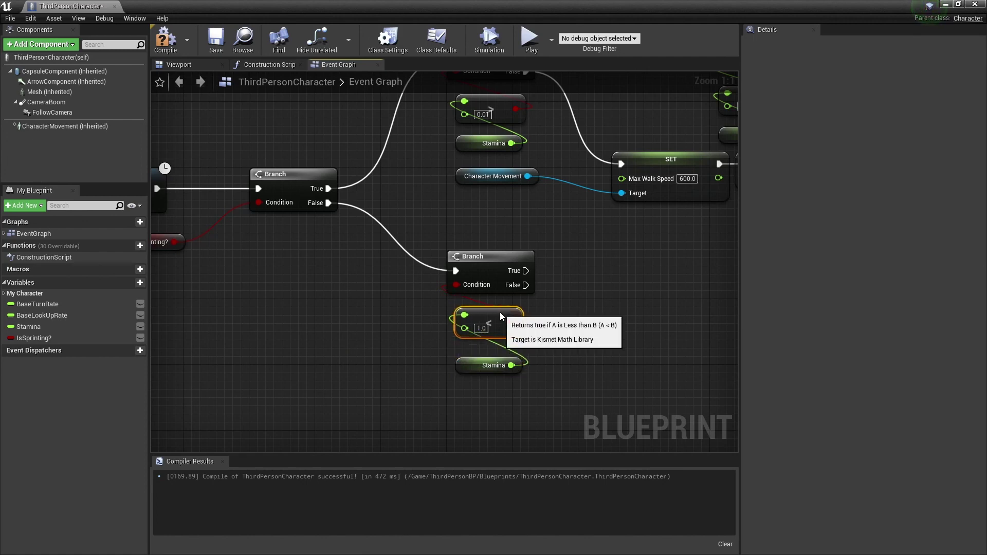
{"action": "right_click_drag", "start_coordinate": [500, 313], "coordinate": [356, 342]}
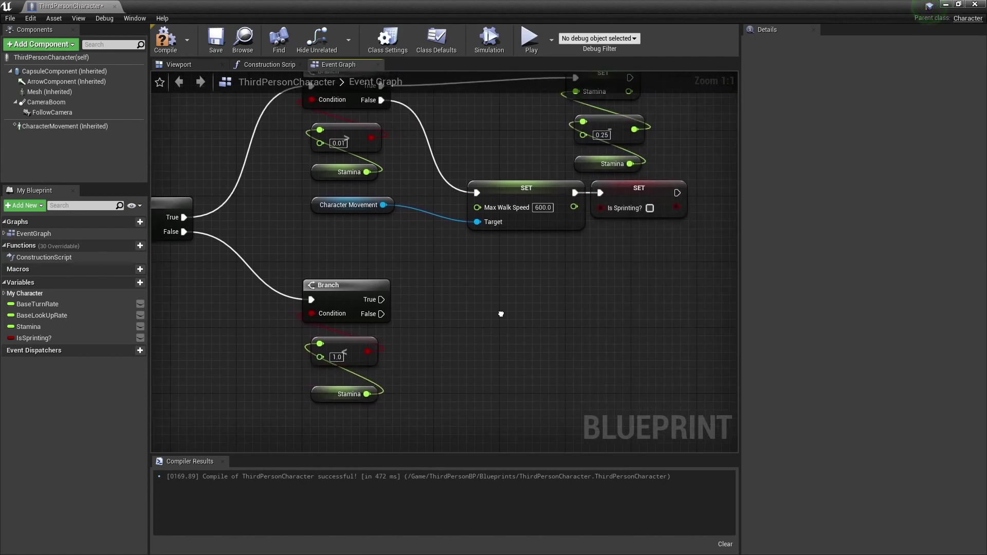
{"action": "right_click_drag", "start_coordinate": [402, 307], "coordinate": [381, 291]}
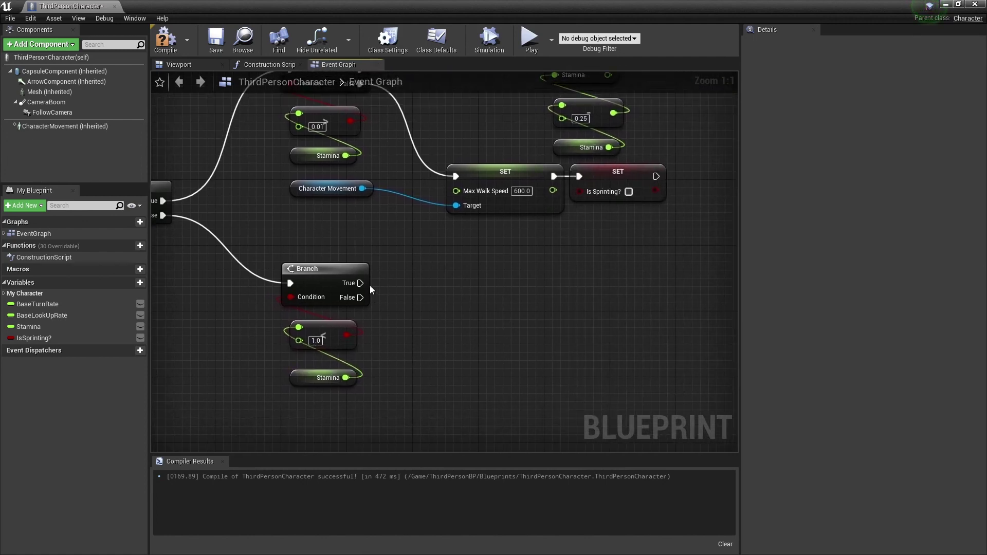
{"action": "left_click_drag", "start_coordinate": [361, 283], "coordinate": [438, 287]}
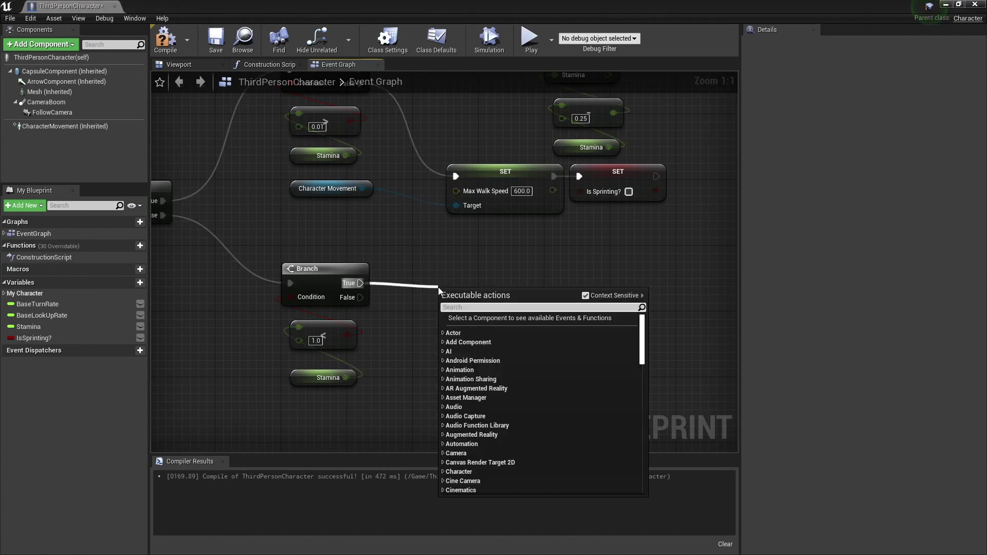
Place a SET Stamina node on the lower Branch's True output.
{"action": "type", "text": "set stamin"}
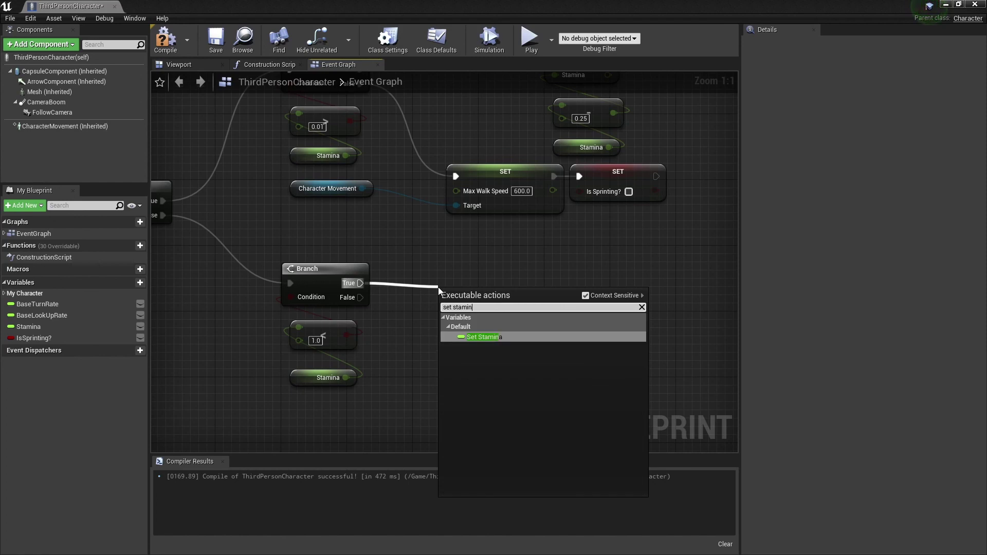
{"action": "key", "text": "Return"}
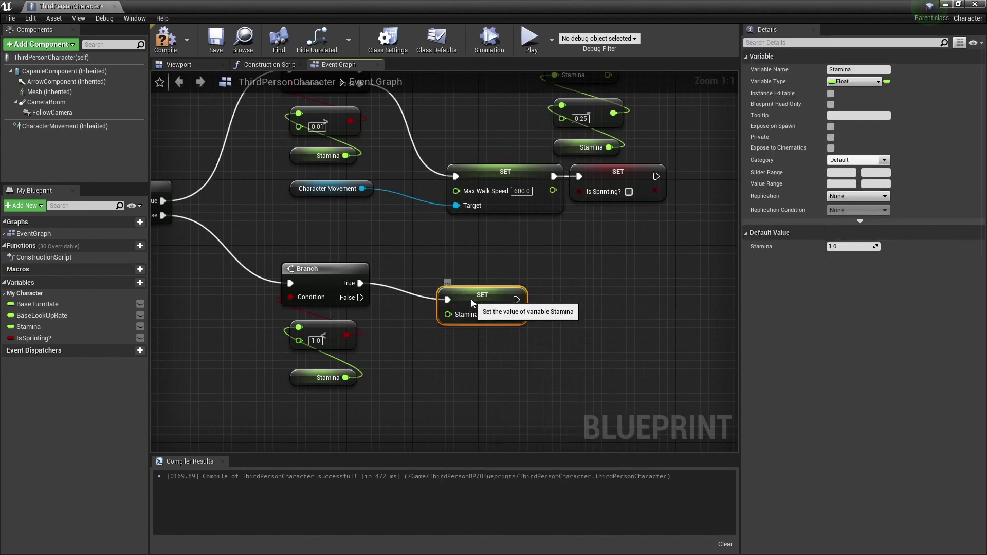
{"action": "left_click_drag", "start_coordinate": [471, 299], "coordinate": [502, 282]}
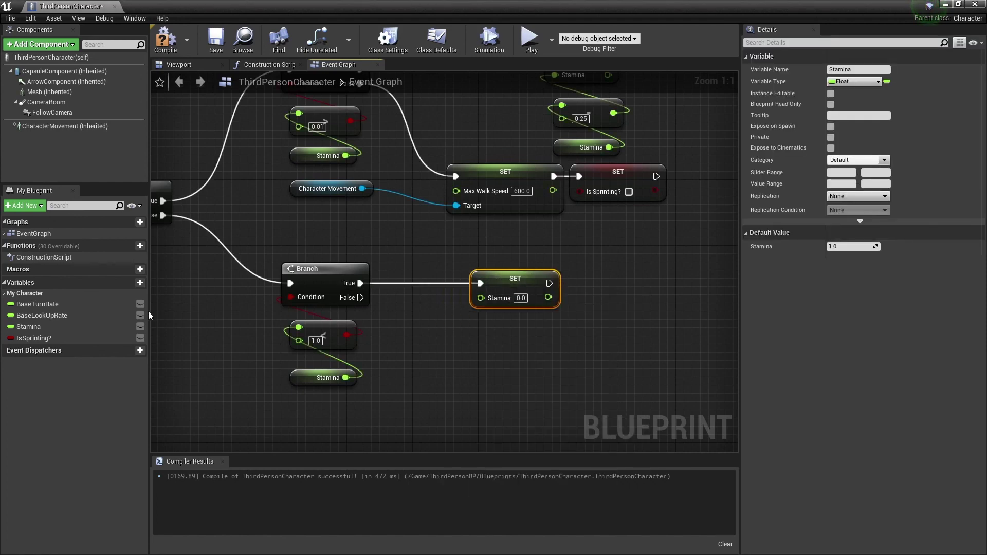
Feed SET Stamina with Stamina plus 0.25 and zoom out to show the whole graph.
{"action": "left_click_drag", "start_coordinate": [29, 327], "coordinate": [378, 335]}
{"action": "left_click", "coordinate": [400, 347]}
{"action": "left_click_drag", "start_coordinate": [447, 344], "coordinate": [483, 332]}
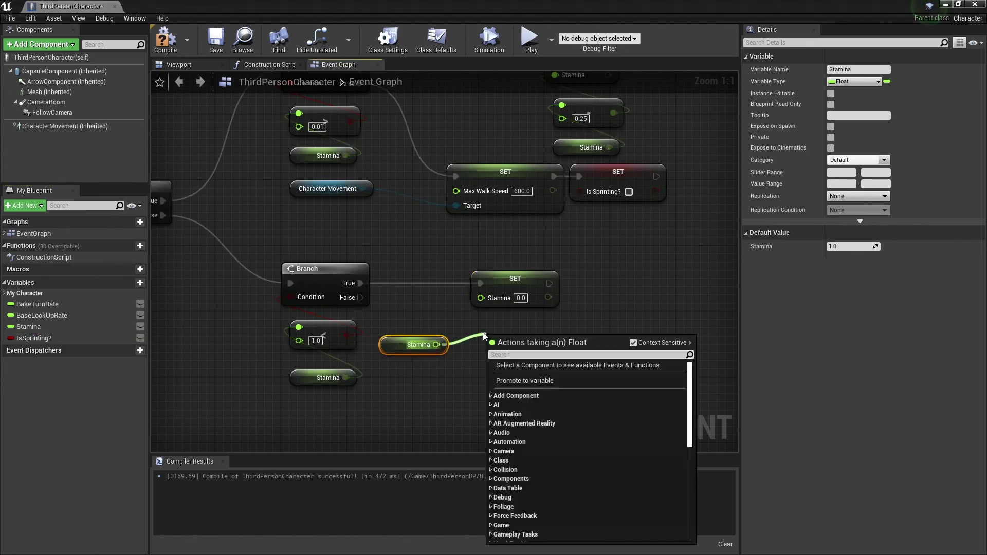
{"action": "type", "text": "+"}
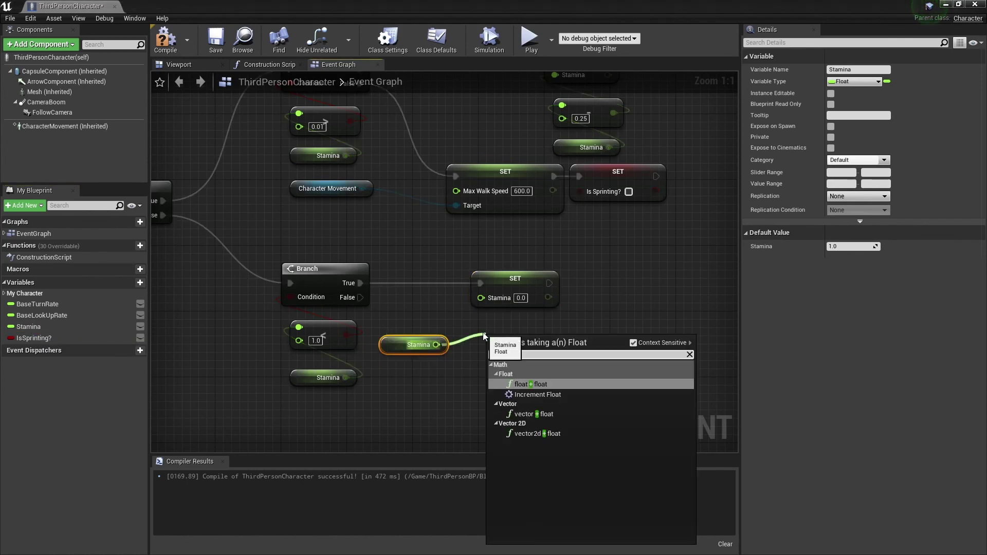
{"action": "left_click", "coordinate": [523, 384]}
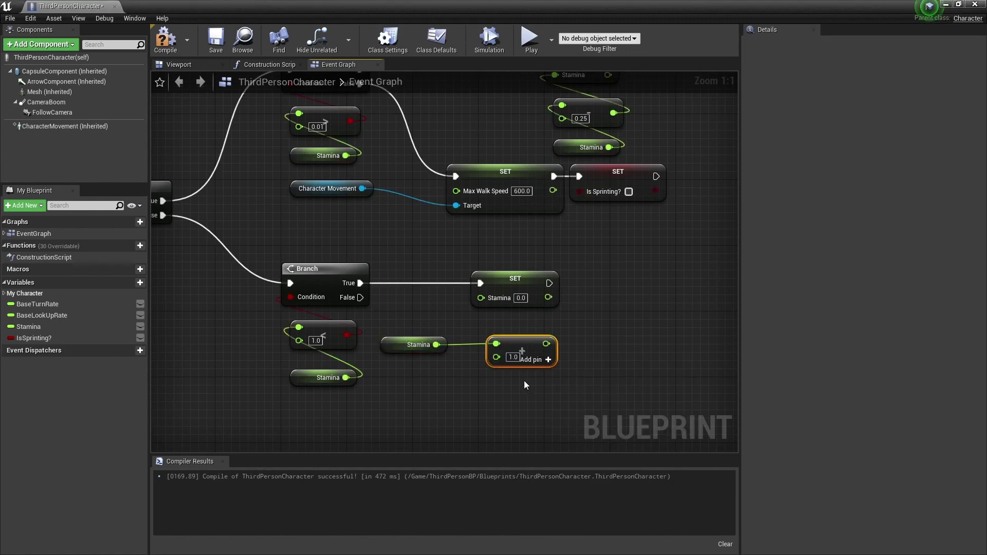
{"action": "left_click", "coordinate": [512, 357]}
{"action": "type", "text": "0.25"}
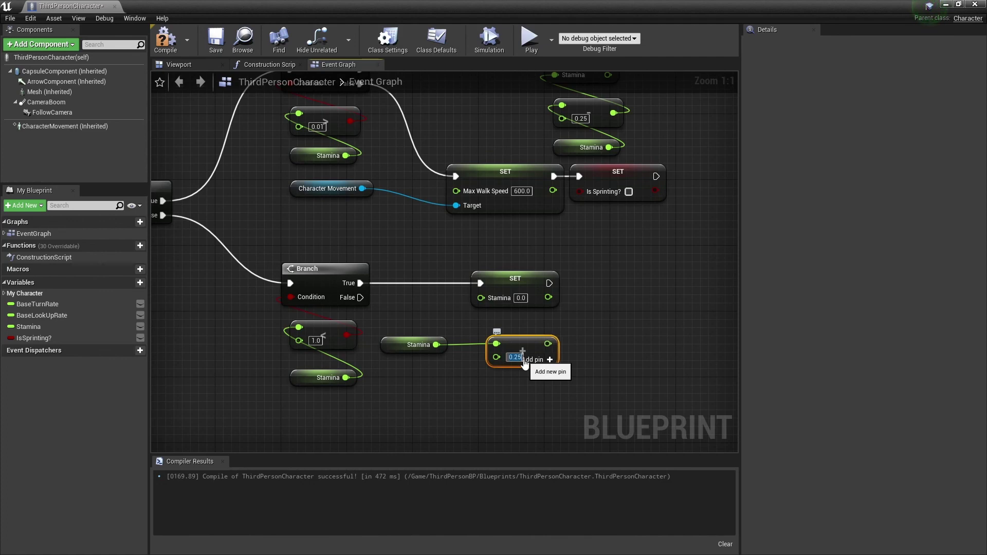
{"action": "left_click_drag", "start_coordinate": [548, 343], "coordinate": [481, 298]}
{"action": "left_click_drag", "start_coordinate": [519, 339], "coordinate": [503, 323]}
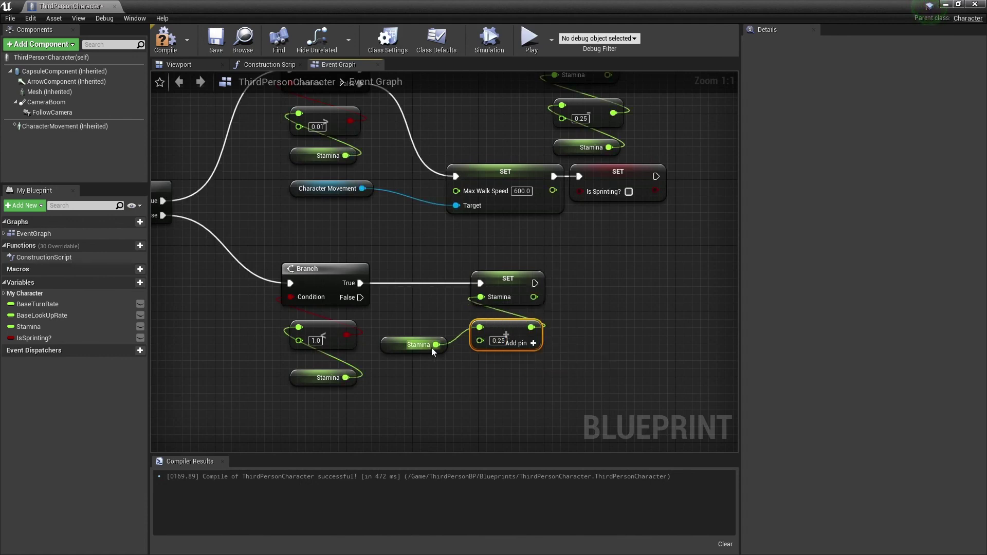
{"action": "left_click_drag", "start_coordinate": [432, 346], "coordinate": [522, 370]}
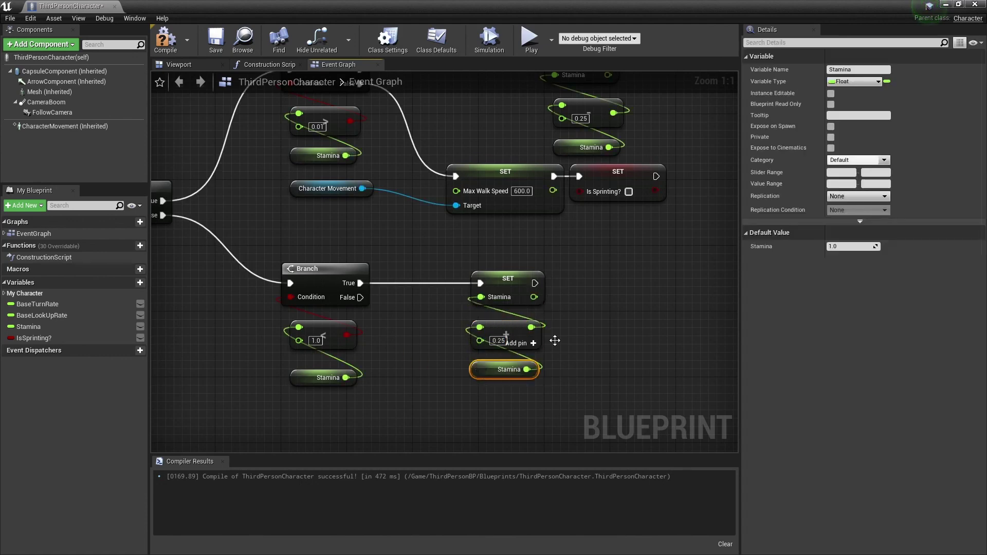
{"action": "mouse_move", "coordinate": [555, 340]}
{"action": "right_mouse_down"}
{"action": "mouse_move", "coordinate": [630, 304]}
{"action": "mouse_move", "coordinate": [663, 303]}
{"action": "right_mouse_up"}
{"action": "scroll", "coordinate": [630, 305], "scroll_direction": "down", "scroll_amount": 1}
{"action": "scroll", "coordinate": [630, 306], "scroll_direction": "down", "scroll_amount": 1}
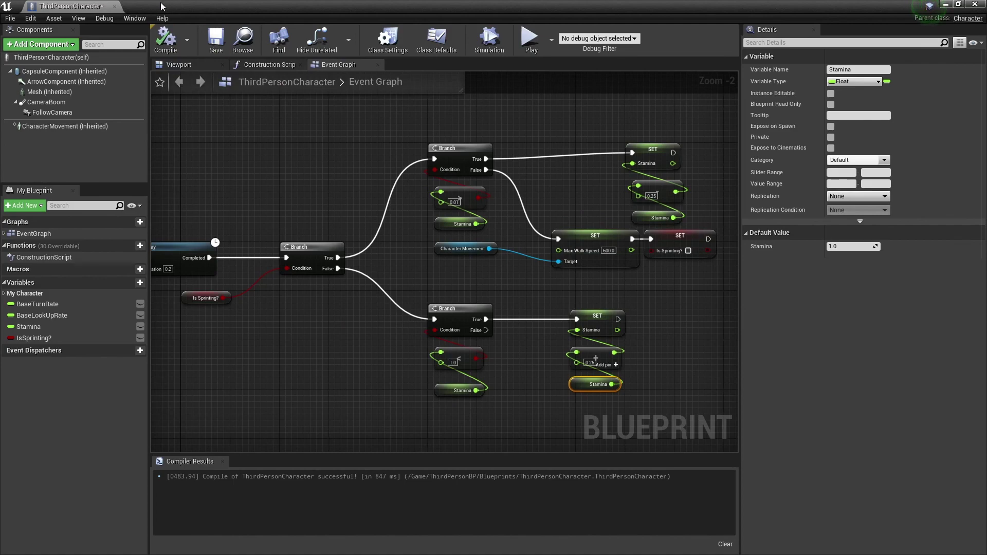
Save the ThirdPersonCharacter blueprint and start Play-In-Editor from the level.
{"action": "left_click", "coordinate": [217, 43]}
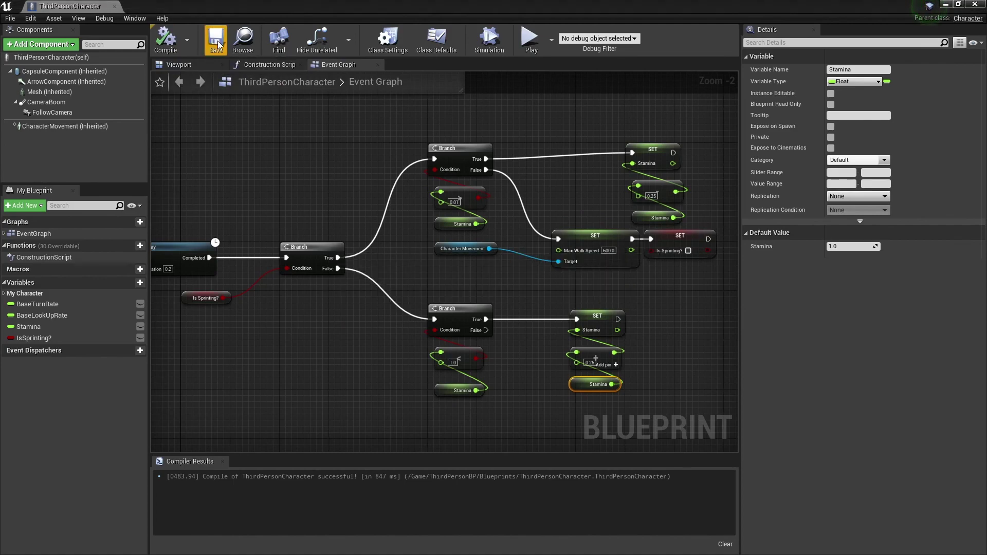
{"action": "left_click", "coordinate": [942, 4]}
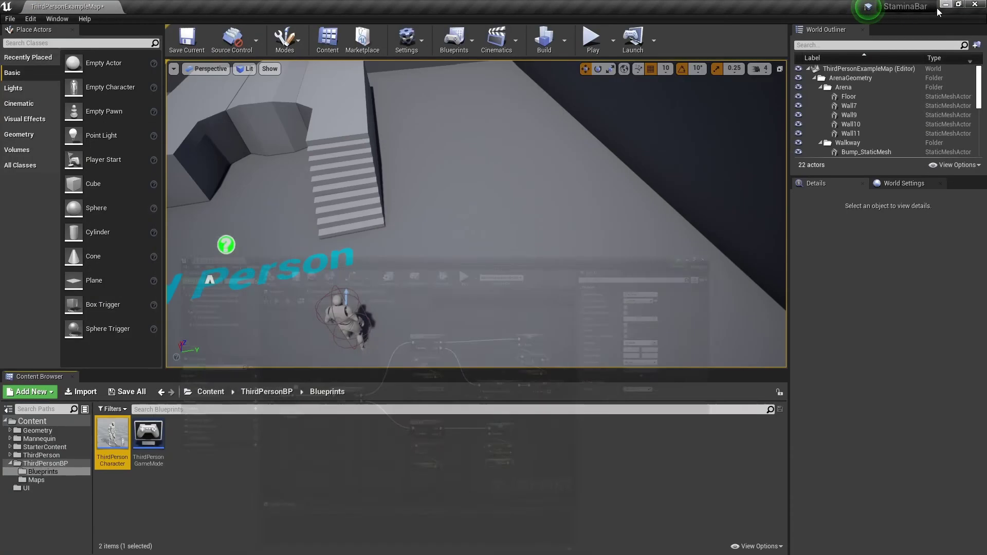
{"action": "left_click", "coordinate": [590, 45]}
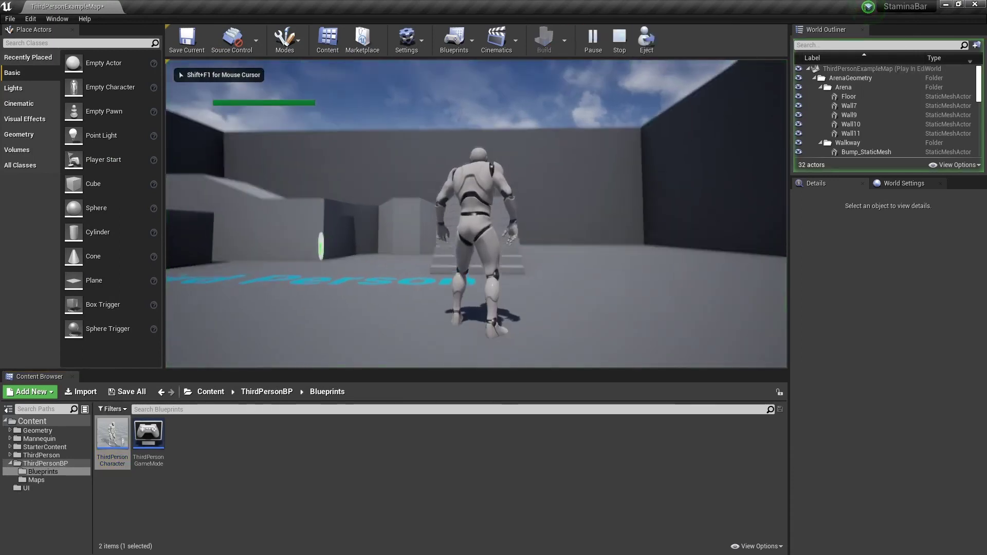
Walk forward and sprint with Shift until the stamina bar empties, then end the session.
{"action": "key", "text": "w"}
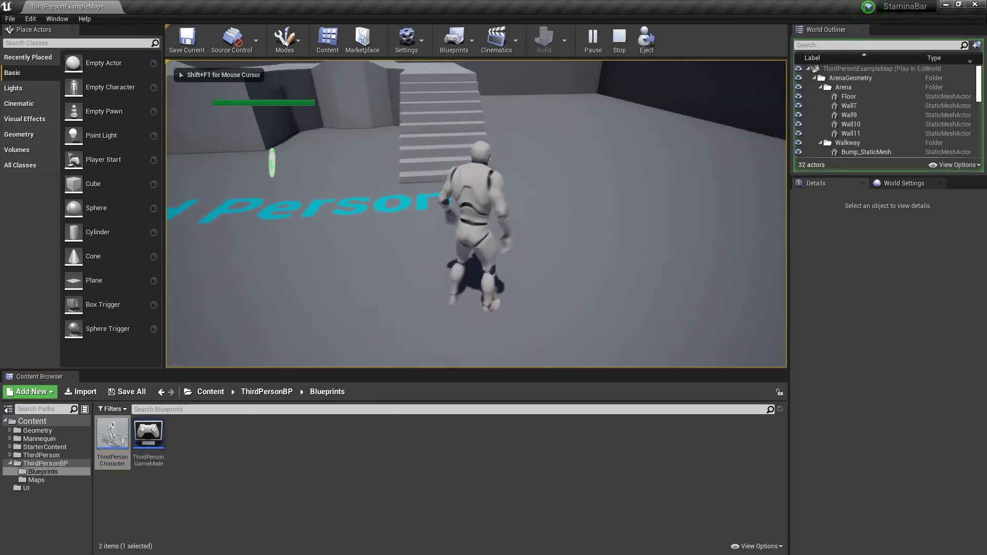
{"action": "key", "text": "shift"}
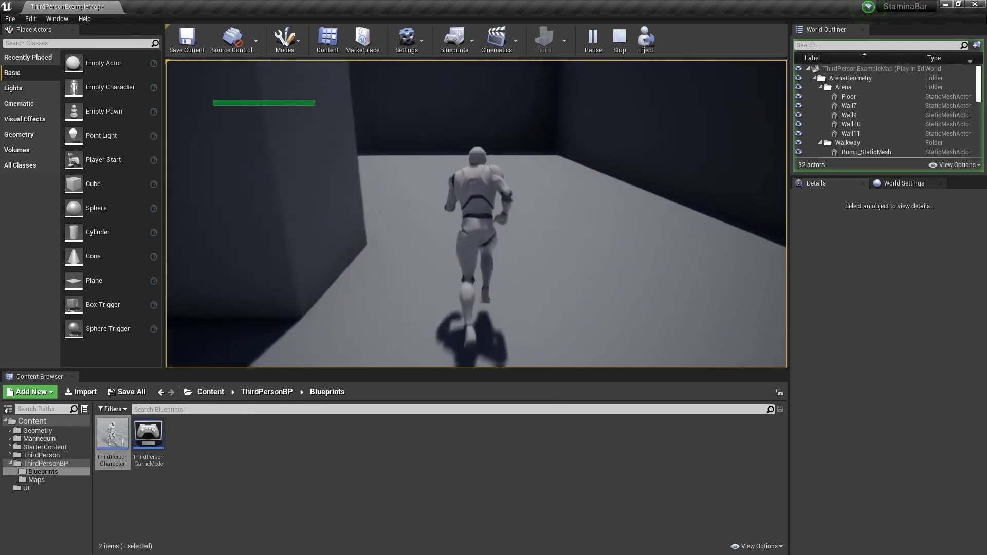
{"action": "key", "text": "shift"}
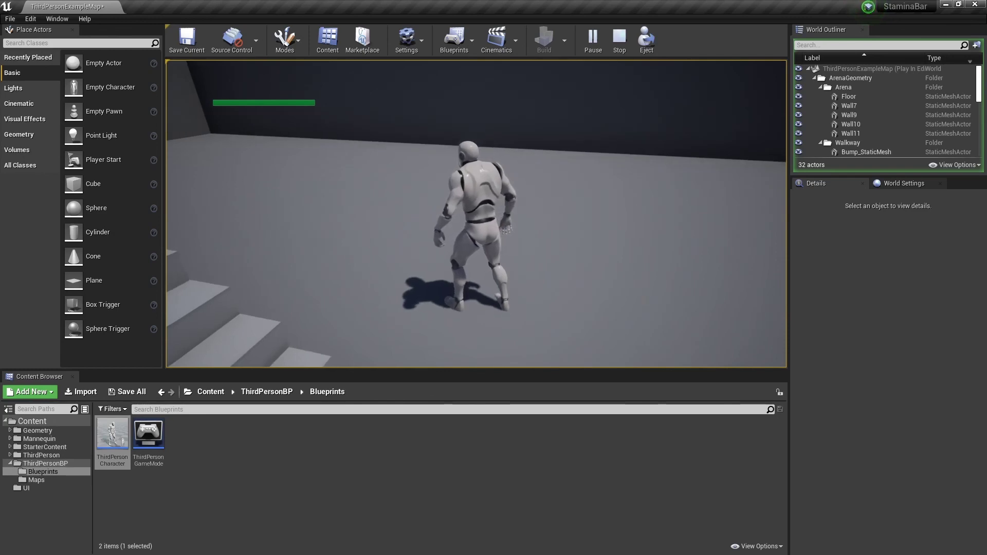
{"action": "key", "text": "Escape"}
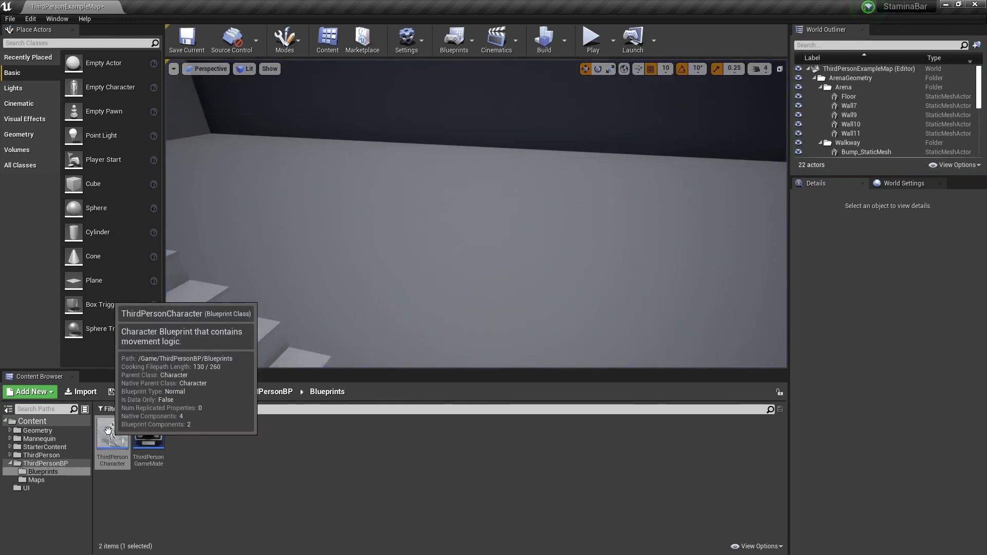
Reopen ThirdPersonCharacter and change the sprinting Stamina drain from 0.25 to 0.01.
{"action": "double_click", "coordinate": [111, 434]}
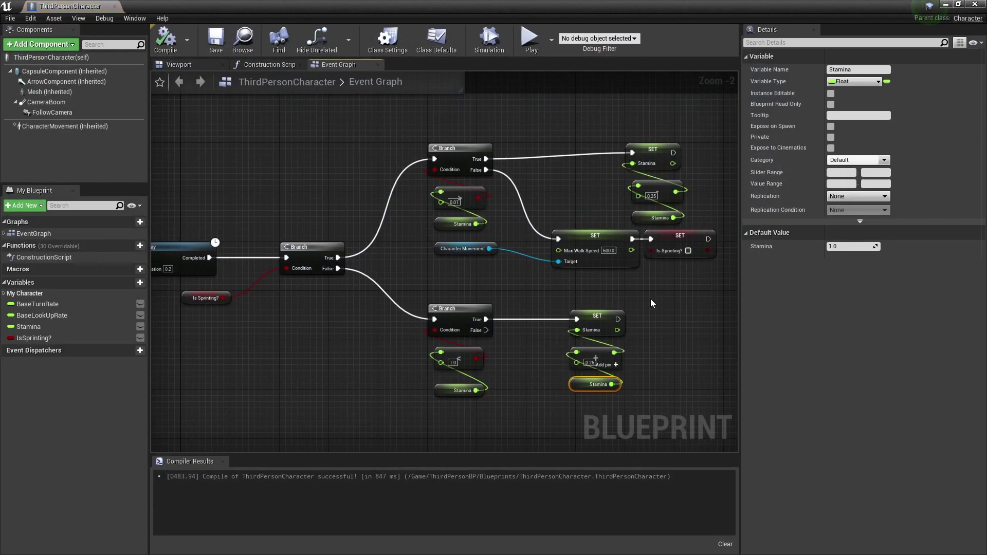
{"action": "right_click_drag", "start_coordinate": [651, 303], "coordinate": [558, 325]}
{"action": "scroll", "coordinate": [560, 210], "scroll_direction": "up", "scroll_amount": 2}
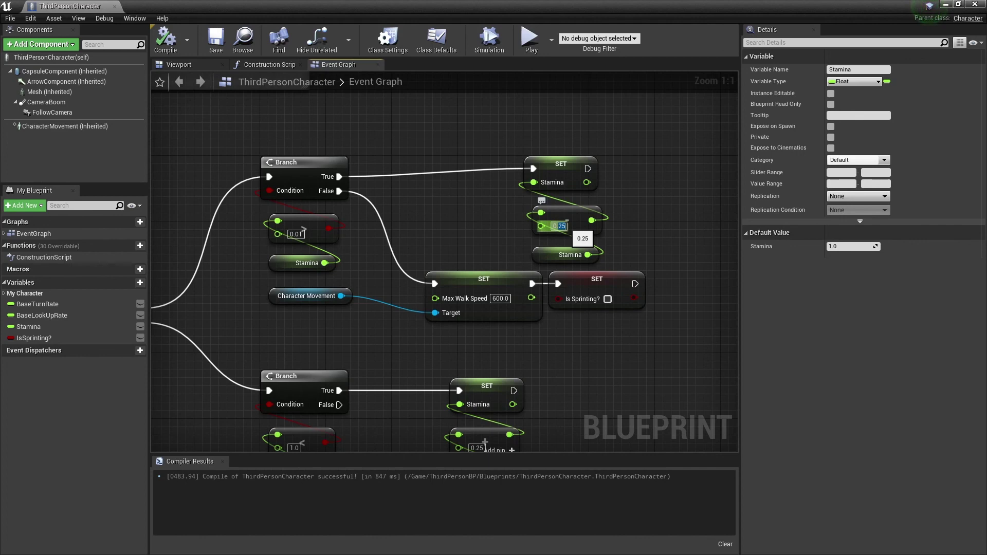
{"action": "type", "text": "01"}
{"action": "key", "text": "Return"}
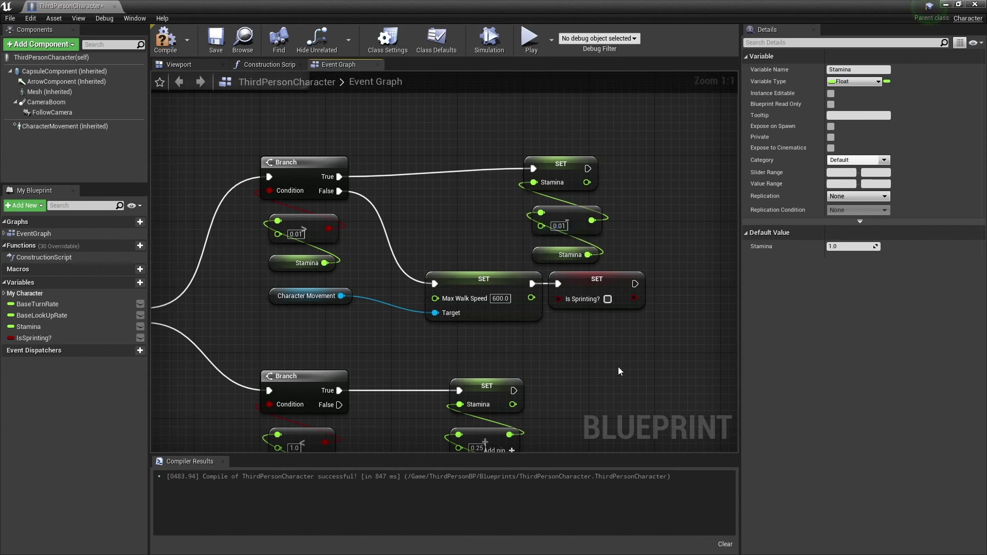
Change the 0.25 regeneration amount to 0.01, then compile and save the blueprint.
{"action": "right_click_drag", "start_coordinate": [619, 371], "coordinate": [622, 274]}
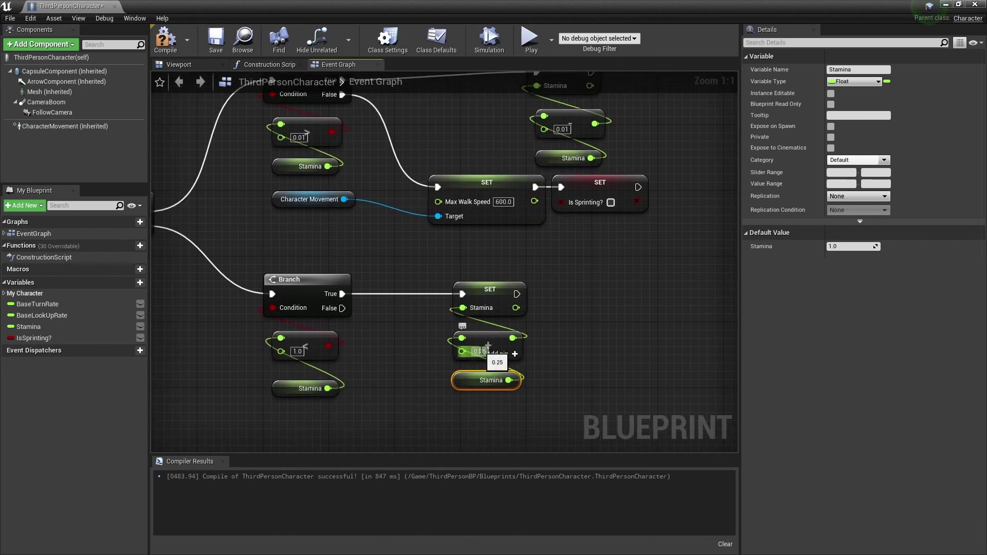
{"action": "double_click", "coordinate": [488, 352]}
{"action": "type", "text": "01"}
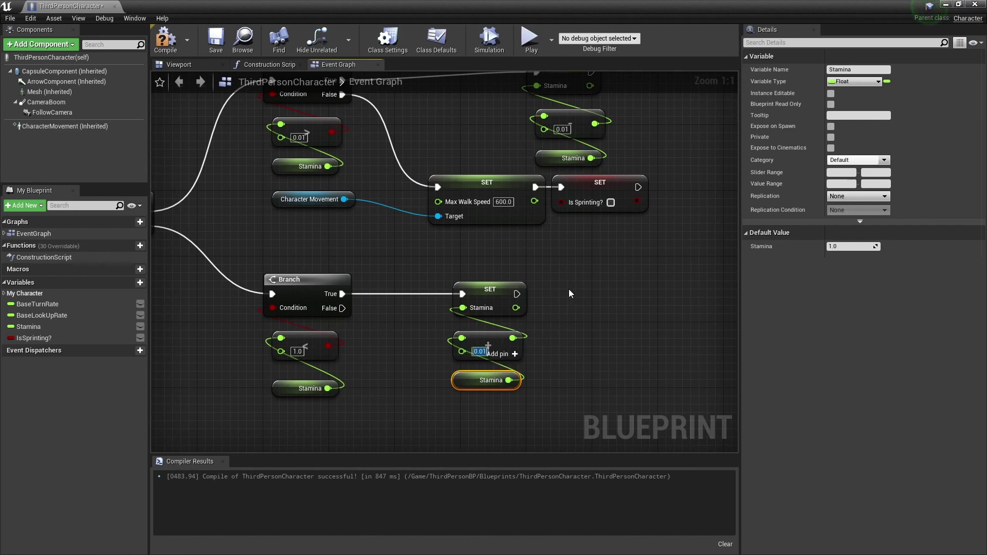
{"action": "right_click_drag", "start_coordinate": [568, 294], "coordinate": [634, 307]}
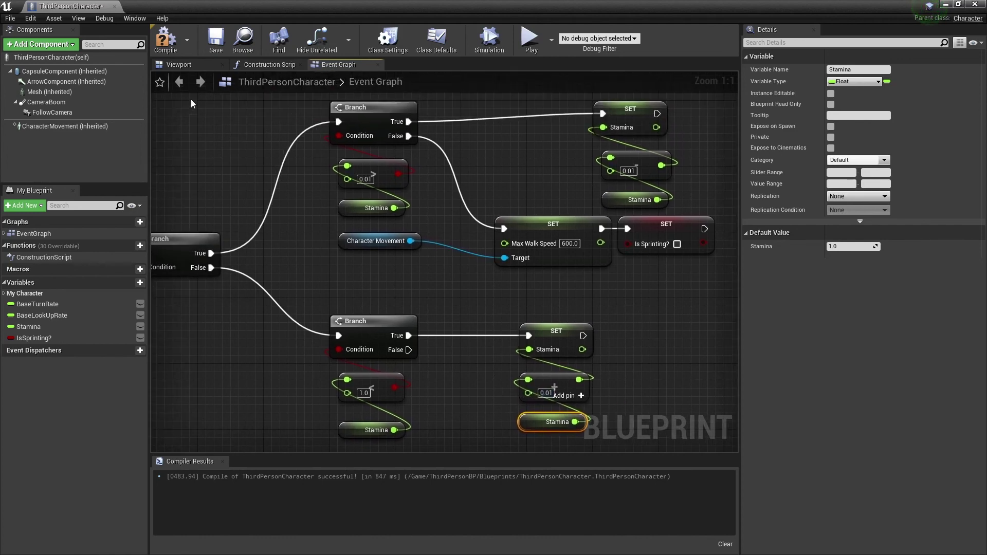
{"action": "left_click", "coordinate": [165, 39]}
{"action": "left_click", "coordinate": [216, 40]}
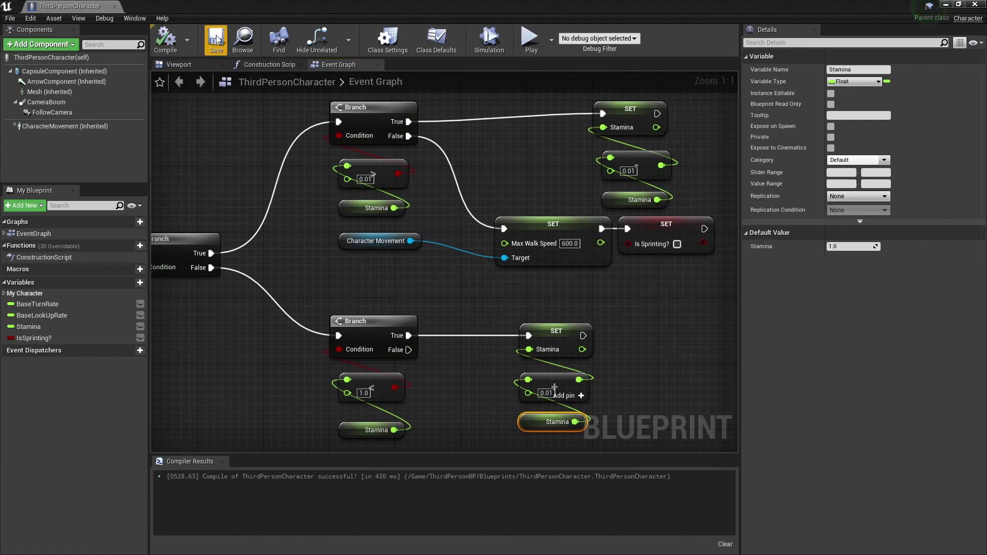
{"action": "left_click", "coordinate": [945, 4]}
Play the level and sprint to confirm stamina now drains gradually, then stop the session.
{"action": "left_click", "coordinate": [591, 39]}
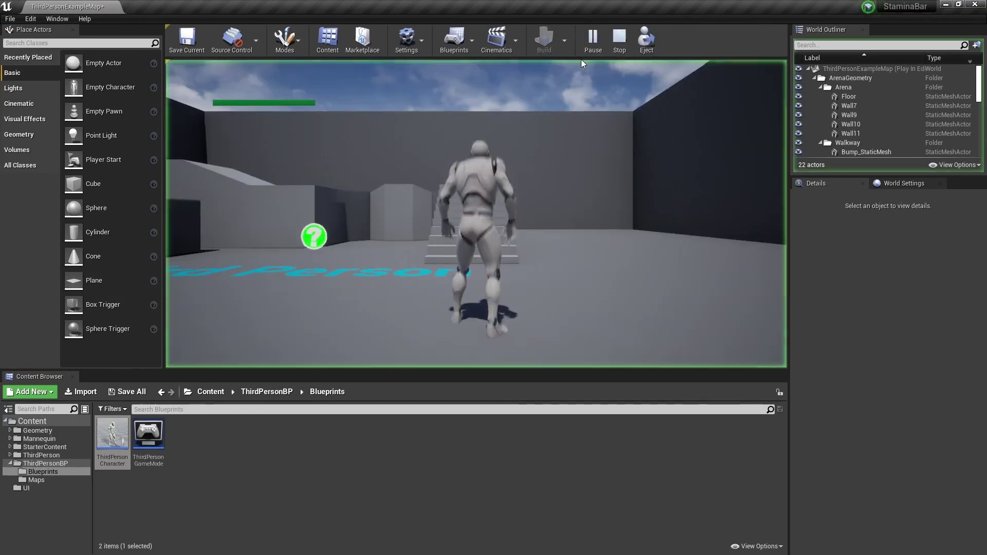
{"action": "left_click", "coordinate": [583, 64]}
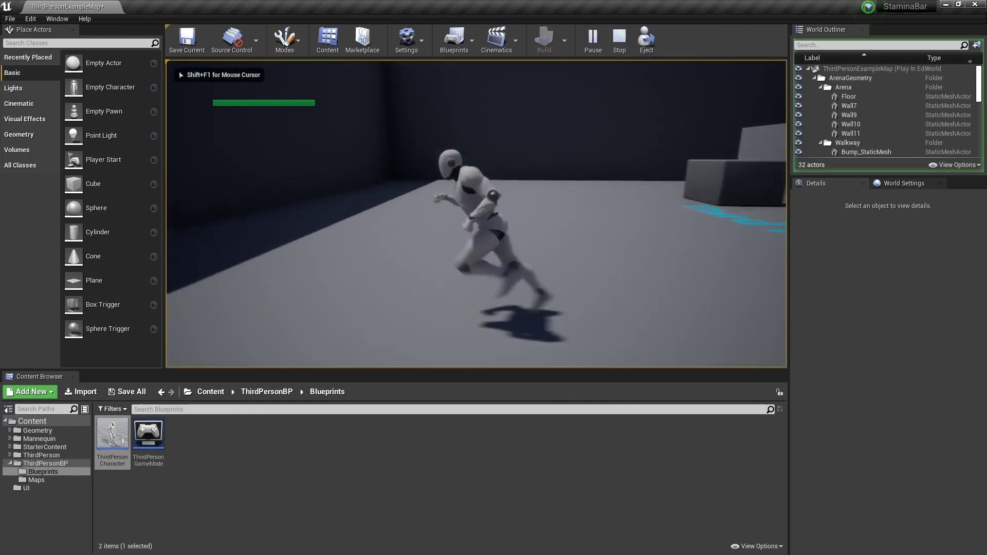
{"action": "key", "text": "shift"}
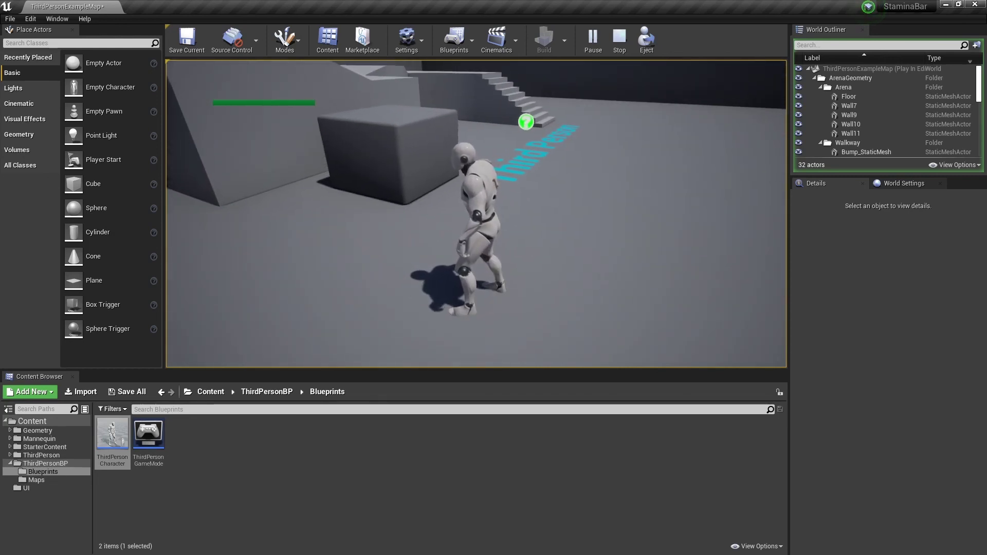
{"action": "key", "text": "Escape"}
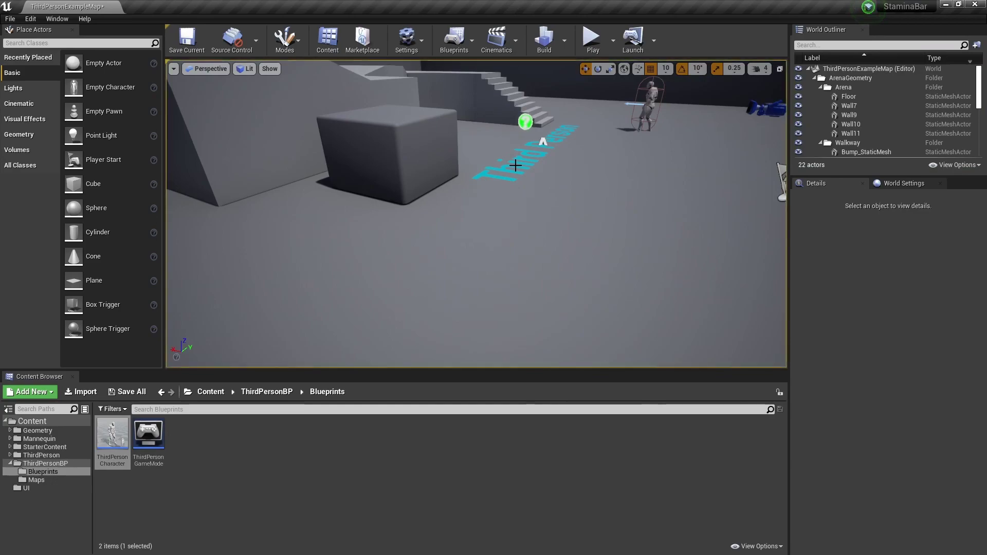